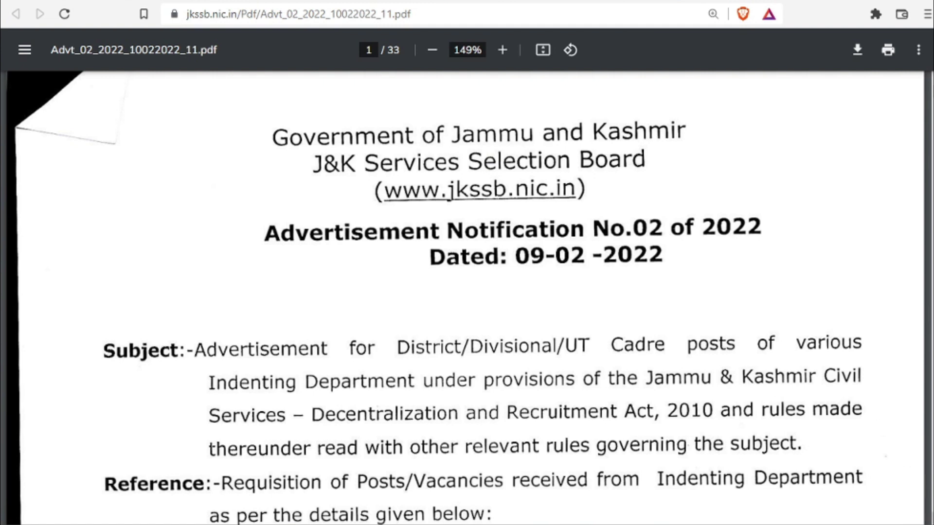
- Scroll the notification PDF to page 19, where Annexure A lists posts 018–020 including Junior Assistant
scroll(467, 298, "down", 10)
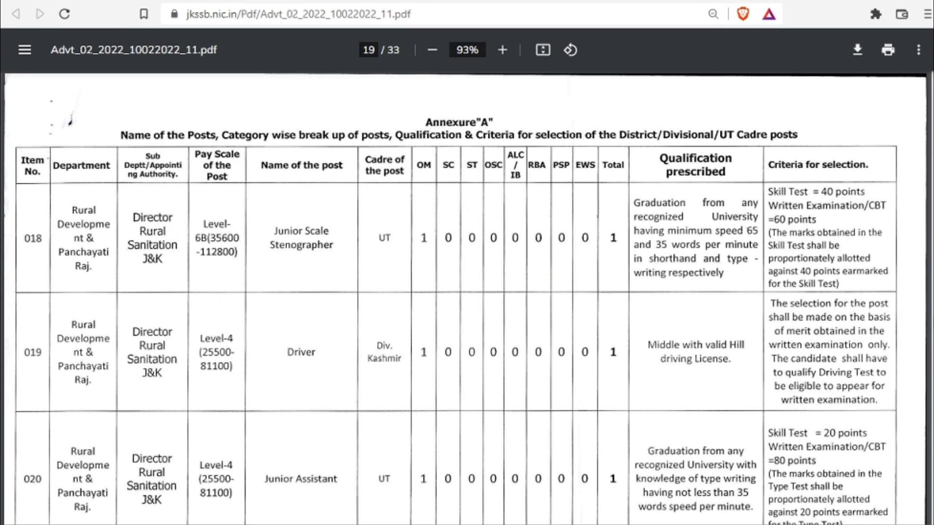
- Scroll through the district-wise Junior Assistant rows from page 19 to page 26, posts 040–041
scroll(280, 282, "down", 3)
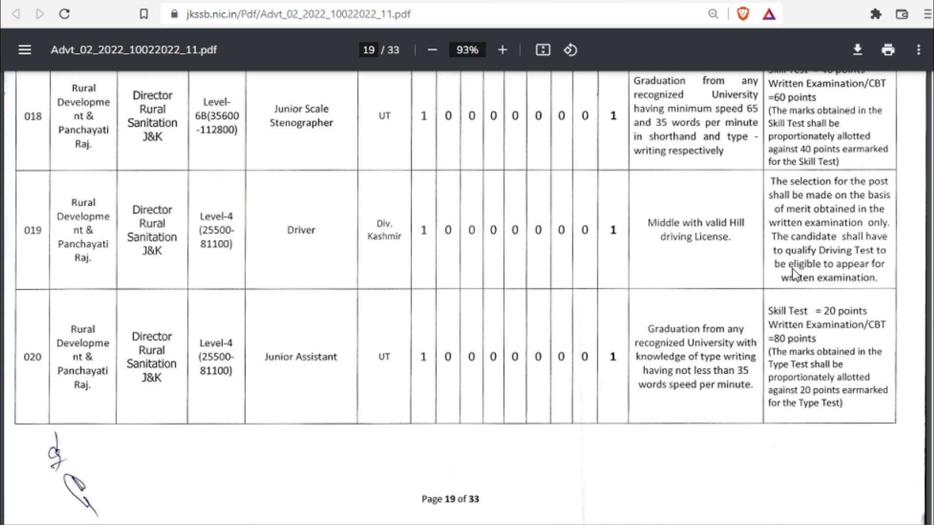
scroll(466, 297, "down", 5)
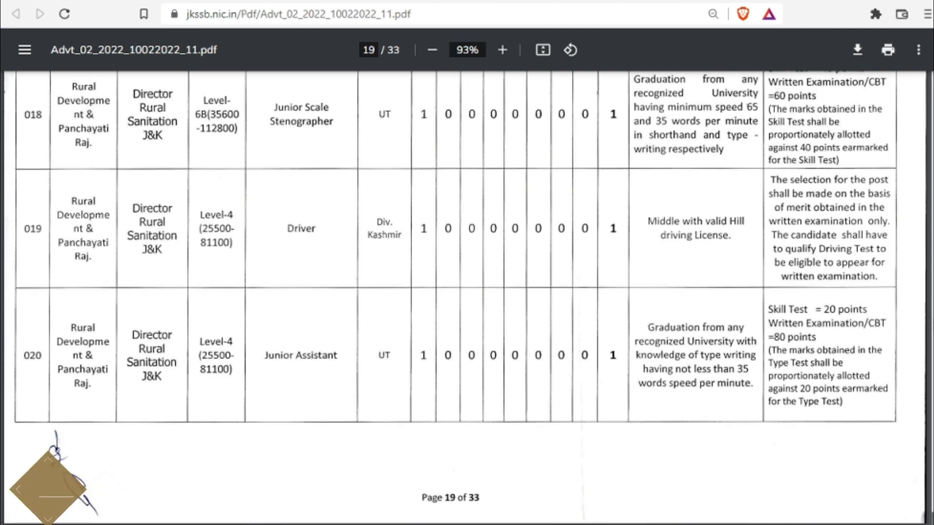
scroll(391, 277, "down", 3)
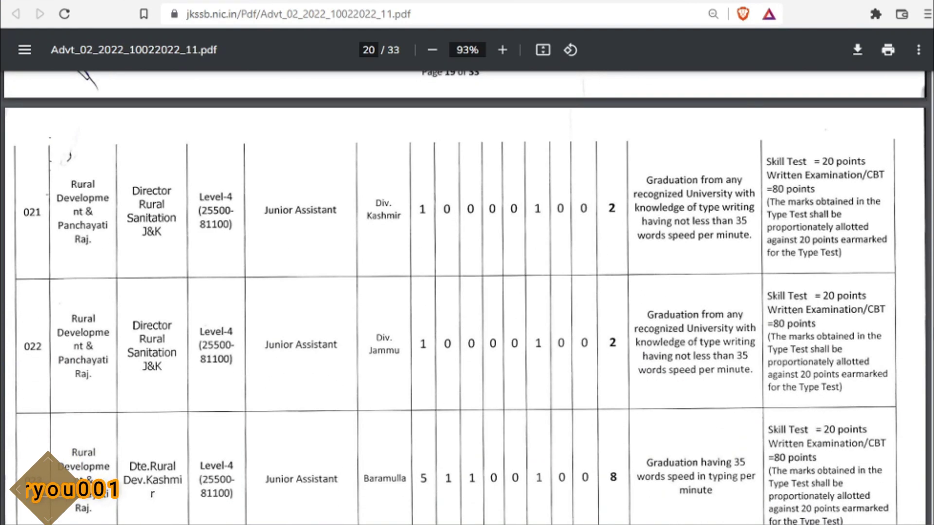
scroll(391, 278, "down", 1)
scroll(465, 297, "down", 10)
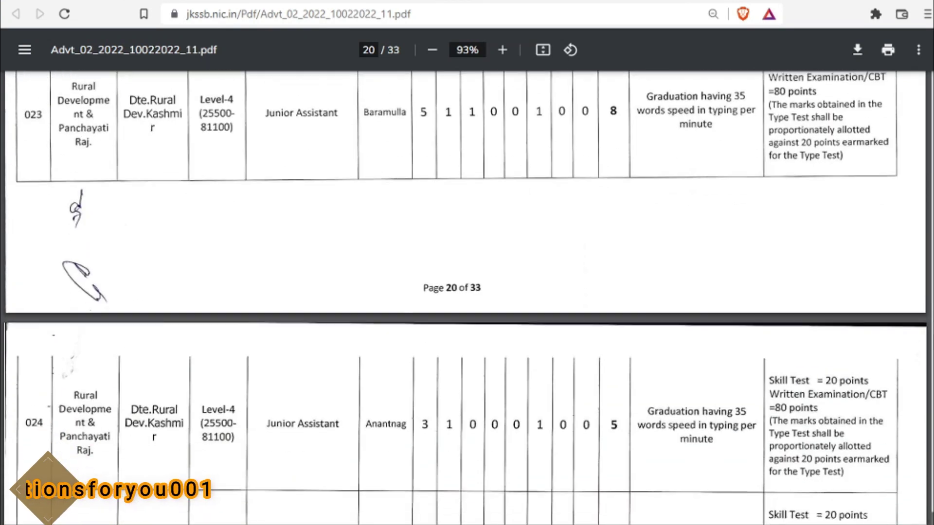
scroll(465, 298, "down", 7)
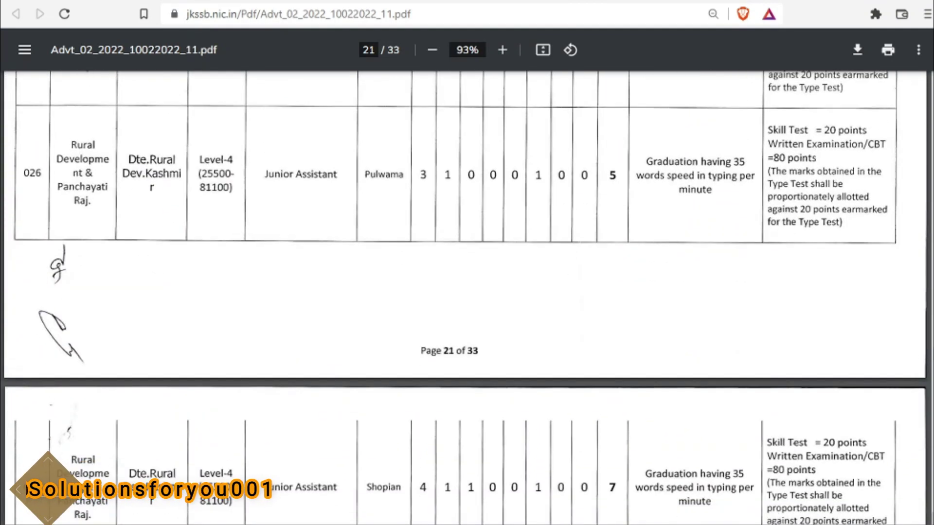
scroll(466, 298, "down", 4)
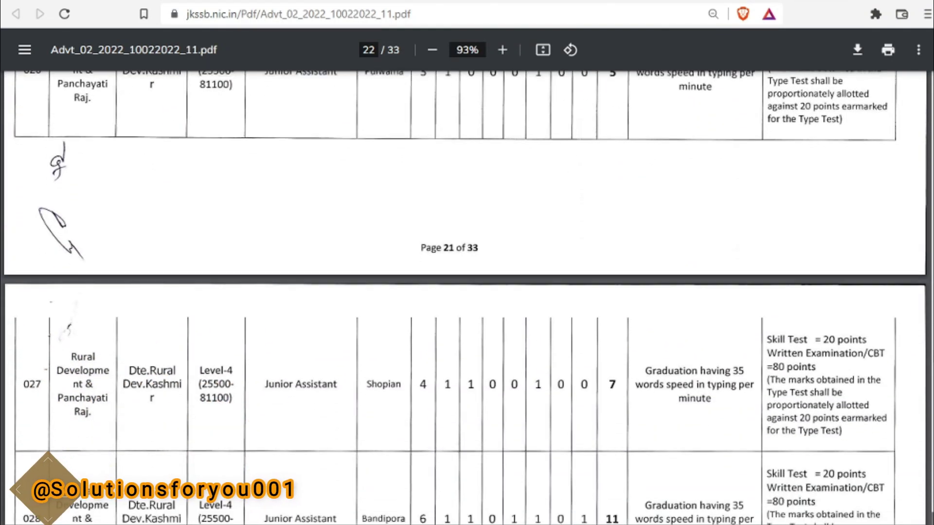
scroll(466, 298, "down", 4)
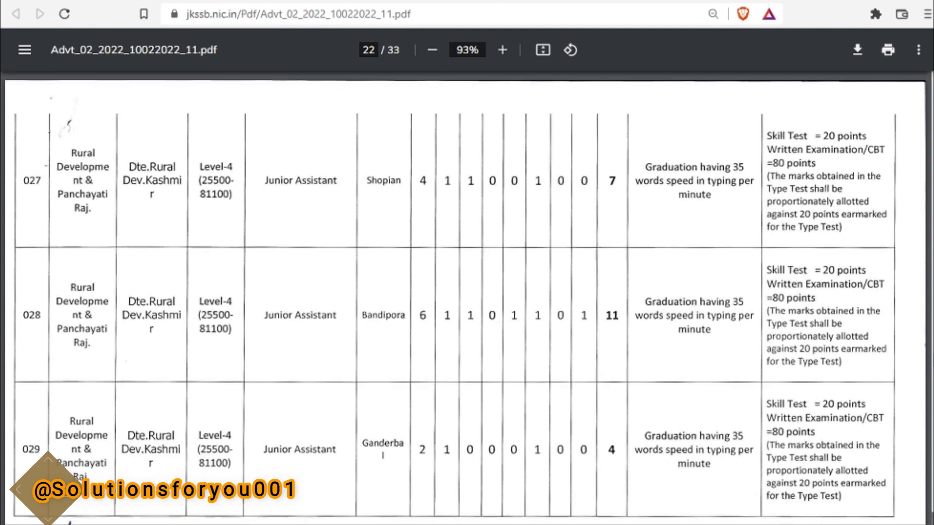
scroll(465, 297, "down", 7)
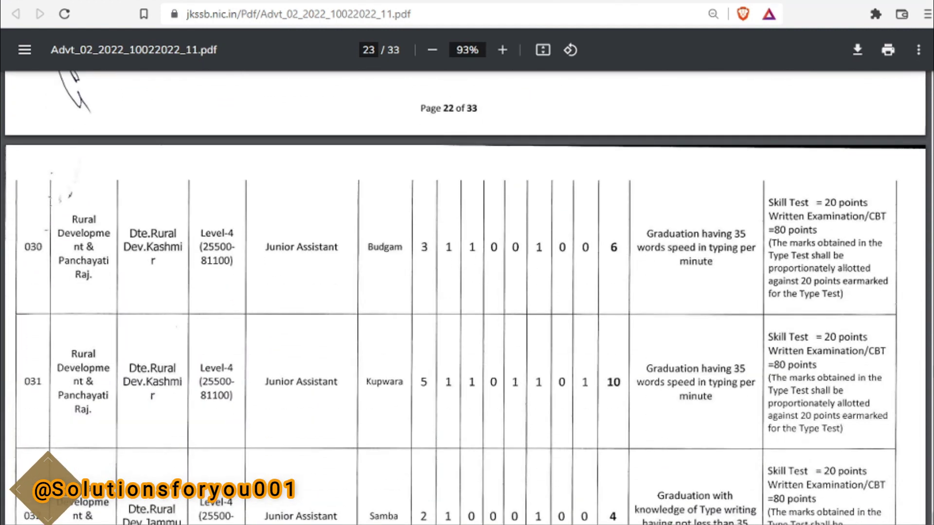
scroll(465, 298, "down", 9)
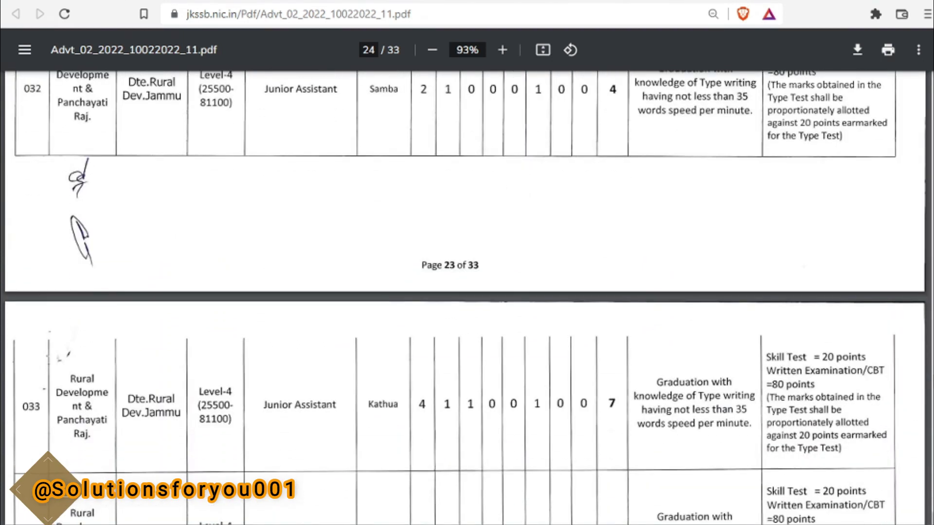
scroll(465, 297, "down", 6)
scroll(465, 298, "down", 20)
scroll(459, 356, "down", 8)
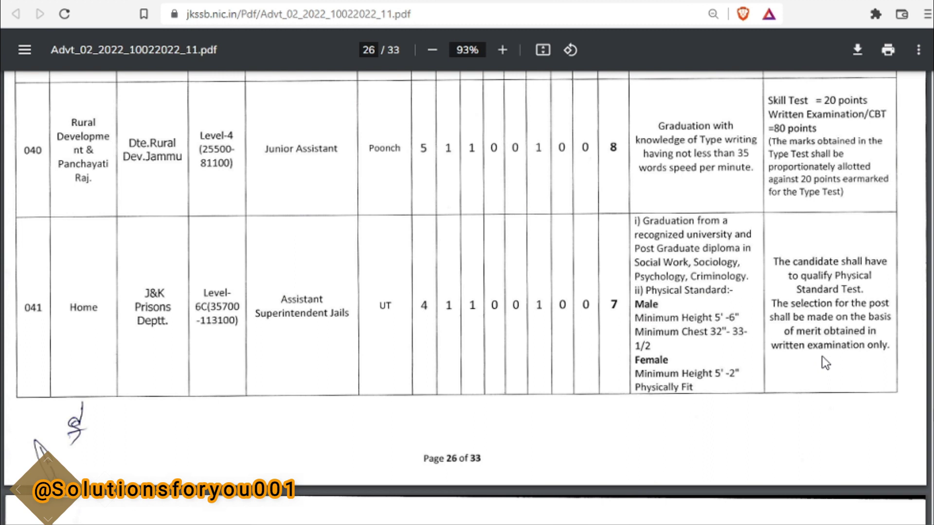
- Scroll on to page 28, then back to page 1's application dates and 168-post total
scroll(931, 519, "down", 1)
scroll(467, 297, "down", 7)
scroll(467, 297, "down", 10)
scroll(467, 296, "down", 6)
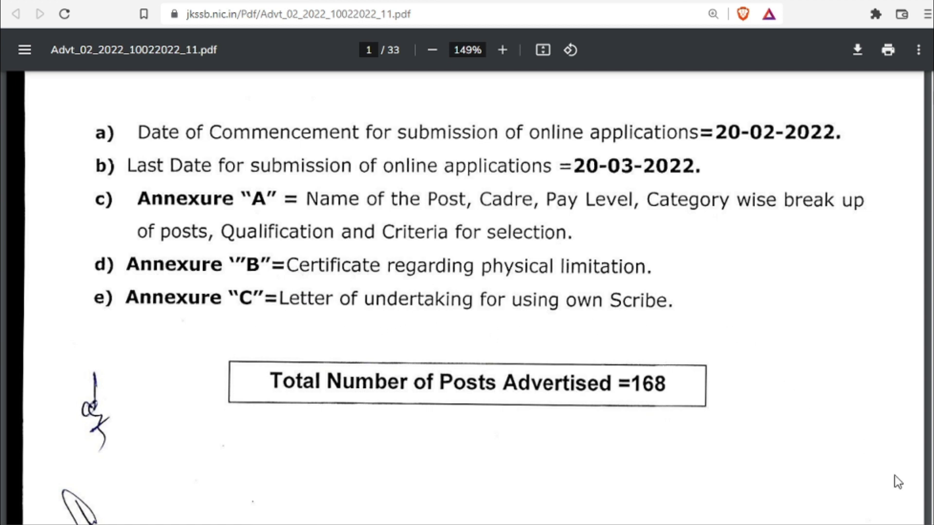
- Scroll from page 2 through the domicile rules, page 3's age-limit table and qualification requirements
scroll(894, 474, "down", 10)
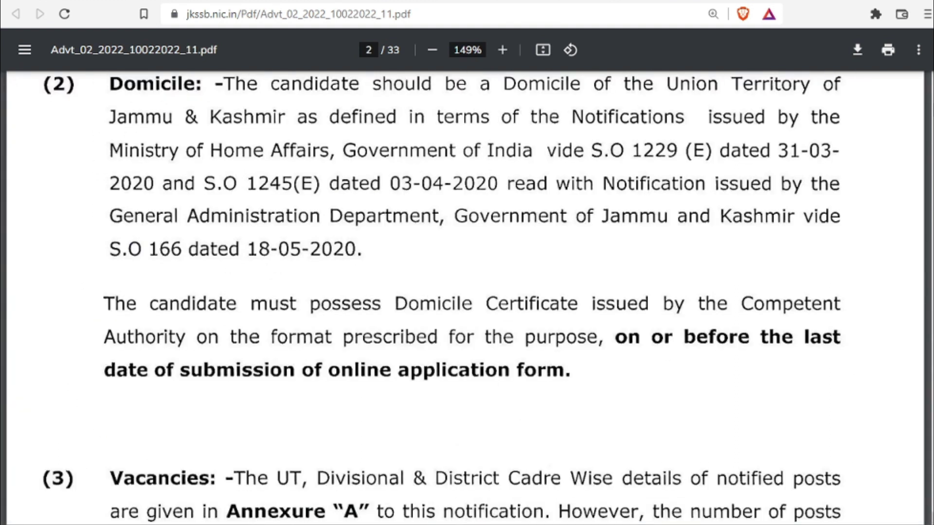
scroll(467, 301, "down", 8)
scroll(467, 301, "down", 6)
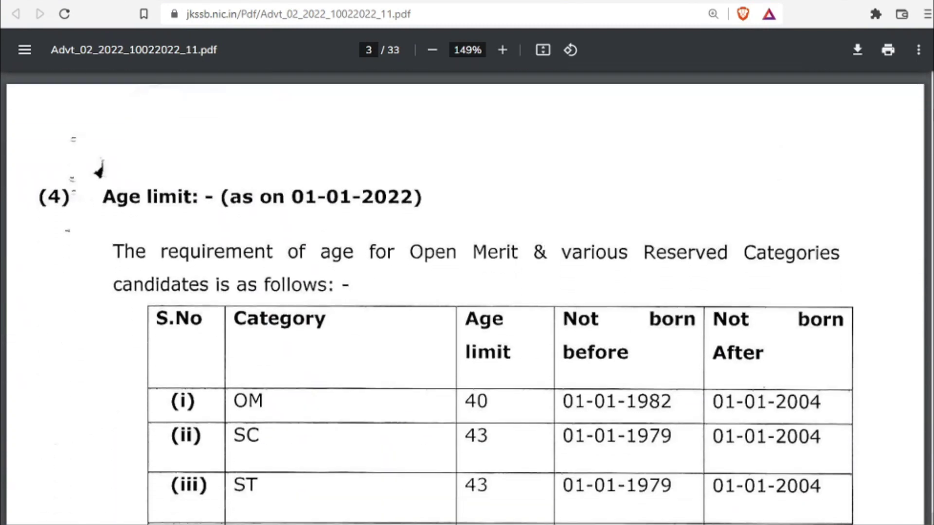
scroll(872, 471, "down", 1)
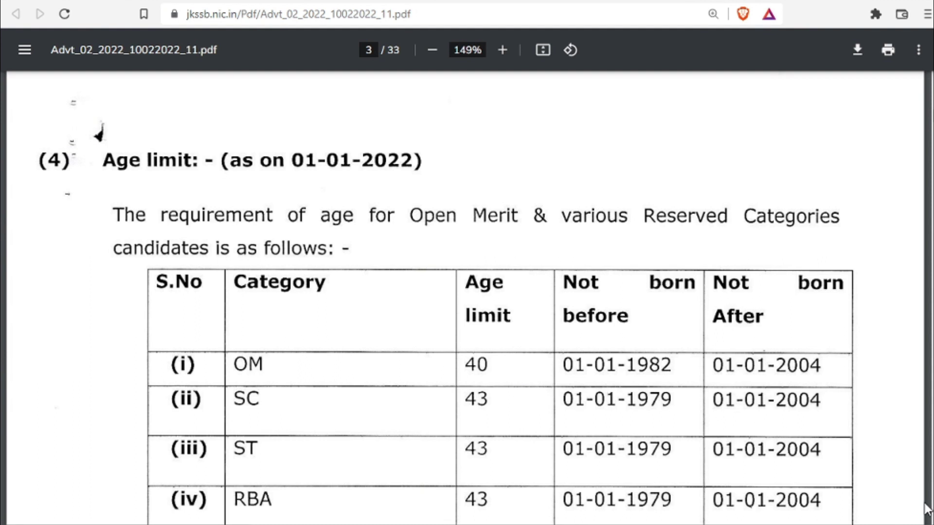
scroll(927, 510, "down", 1)
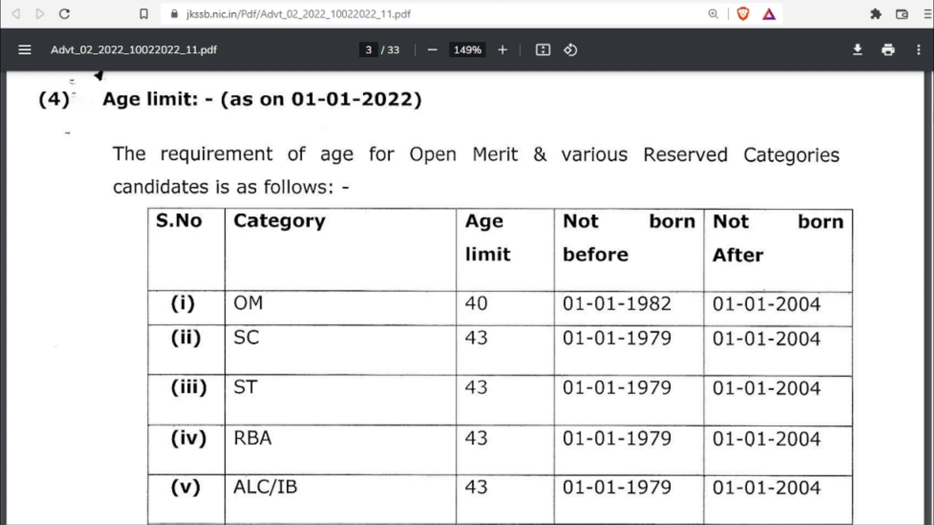
scroll(99, 75, "down", 6)
scroll(535, 298, "down", 9)
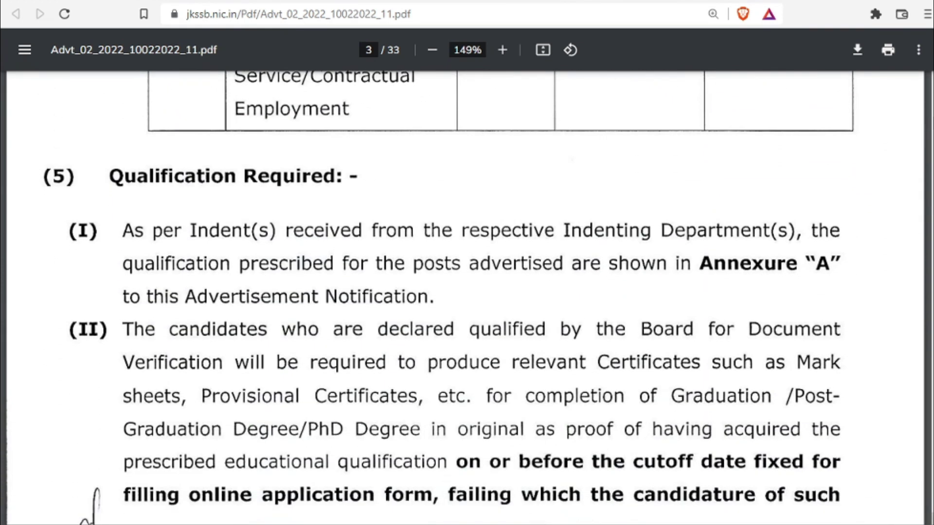
scroll(467, 298, "down", 1)
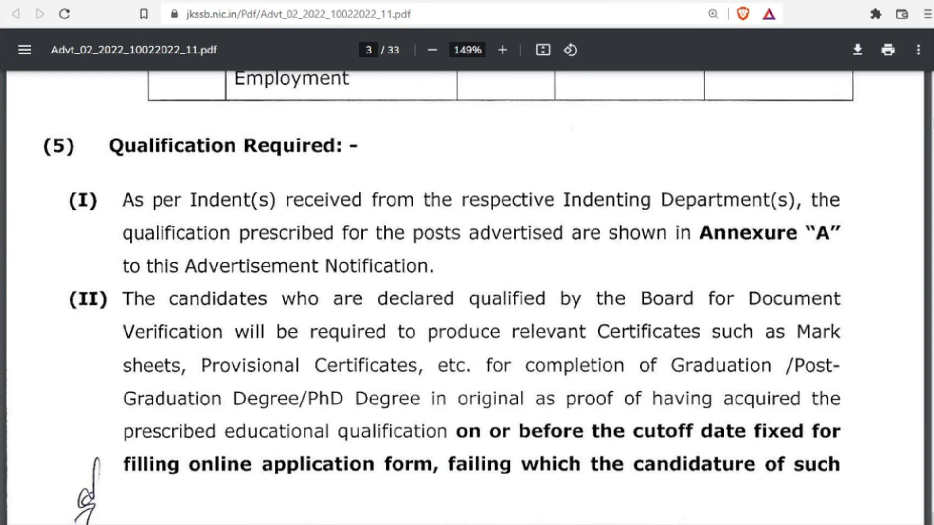
scroll(467, 298, "down", 10)
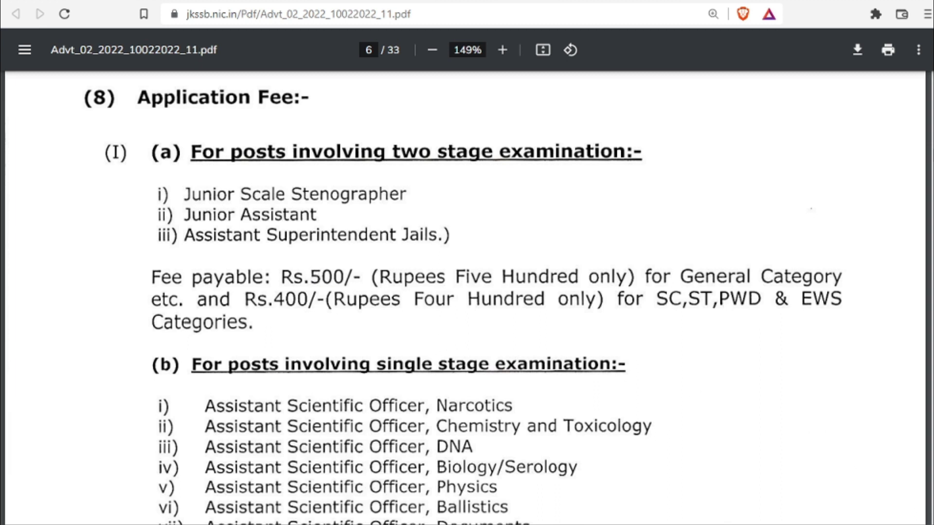
- Scroll through pages 6–7: application fee and exam scheme with 0.25-mark negative marking
scroll(467, 297, "down", 5)
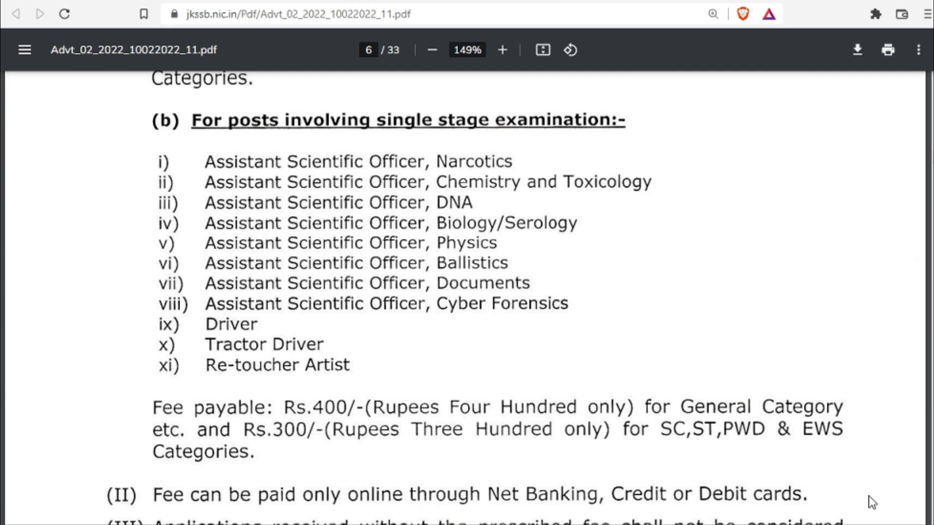
scroll(930, 517, "down", 3)
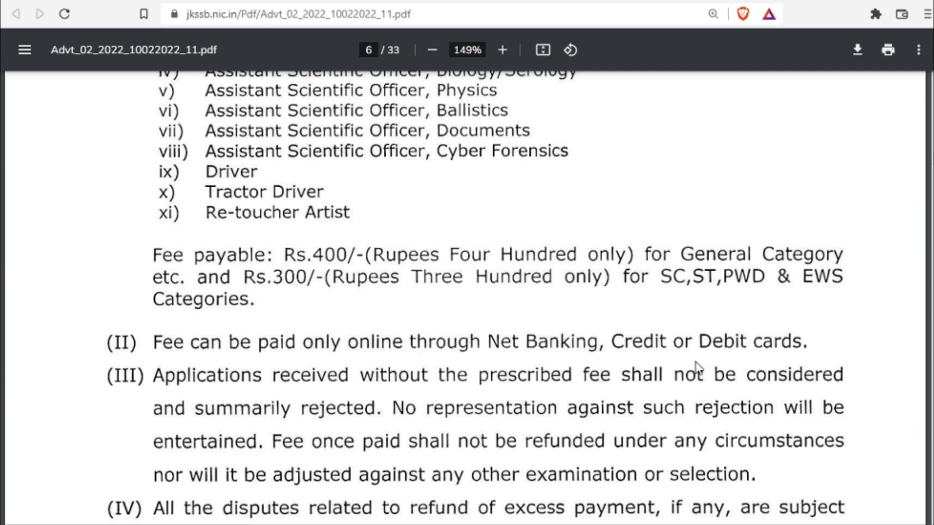
scroll(912, 207, "down", 5)
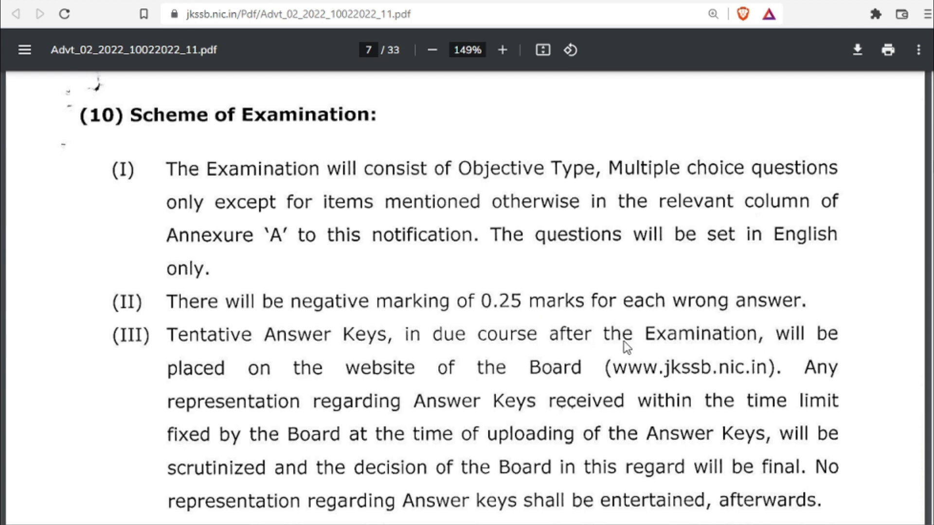
scroll(258, 155, "down", 10)
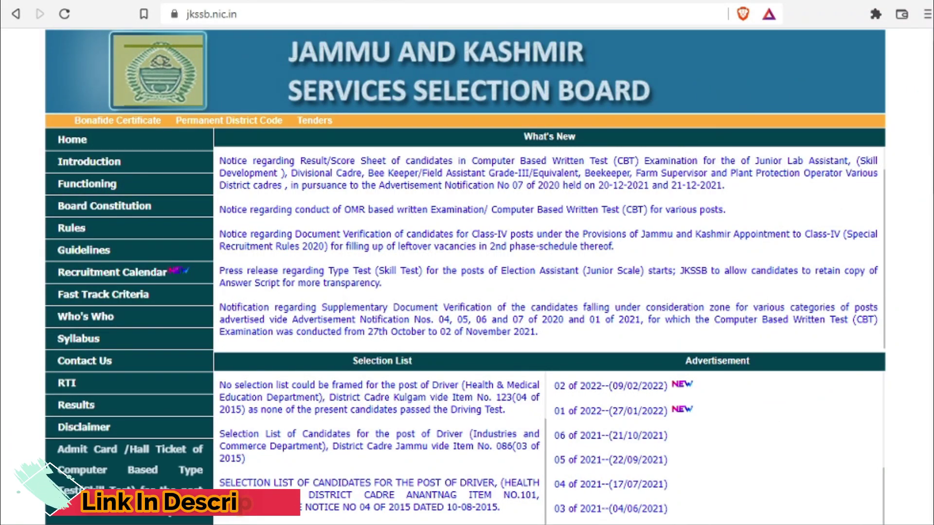
- Follow the home page sidebar link 'Apply for various posts under Advt of 2022'
scroll(465, 272, "down", 1)
scroll(465, 272, "down", 9)
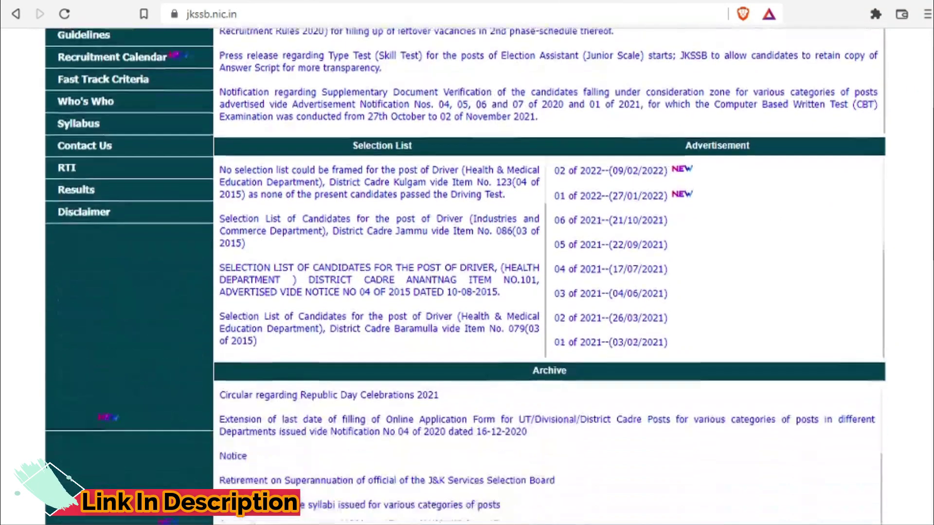
scroll(550, 273, "down", 3)
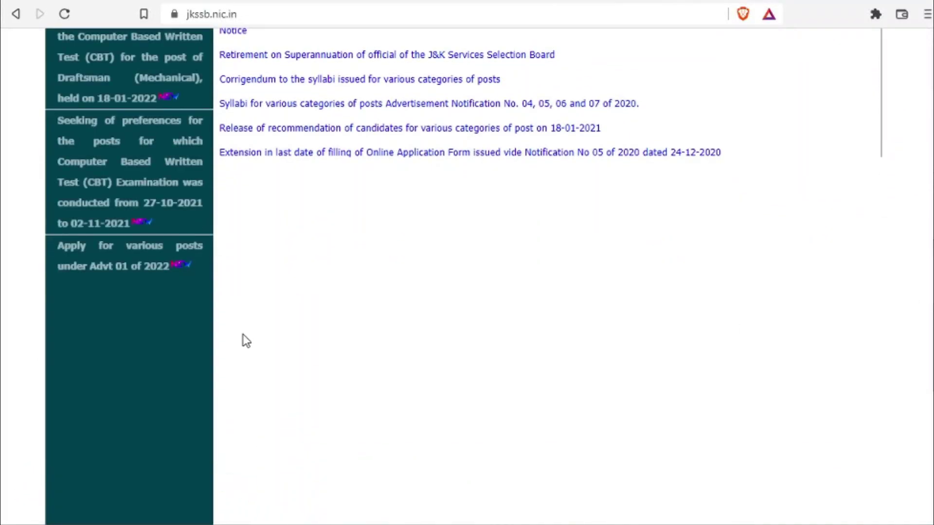
left_click(127, 263)
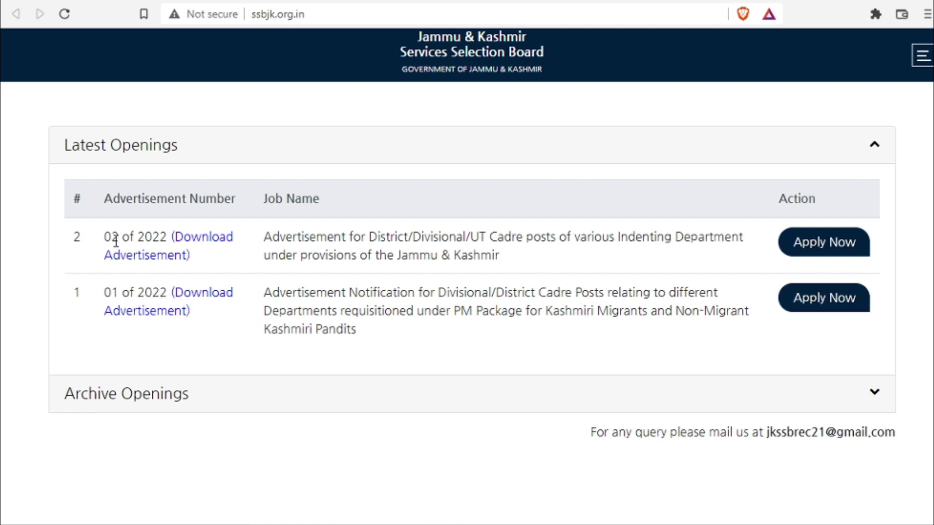
- Choose Apply Now for advertisement 02 of 2022 and go to the Sign Up registration form
left_click(825, 247)
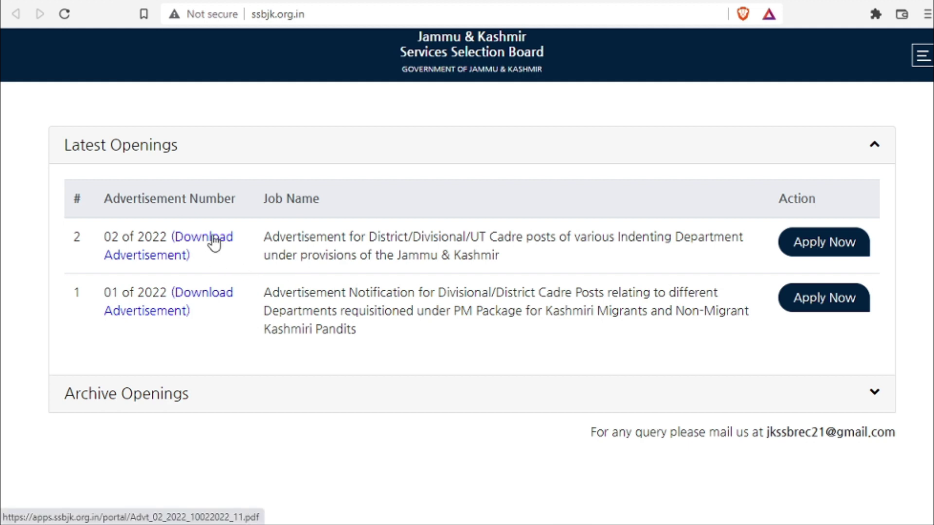
left_click(842, 247)
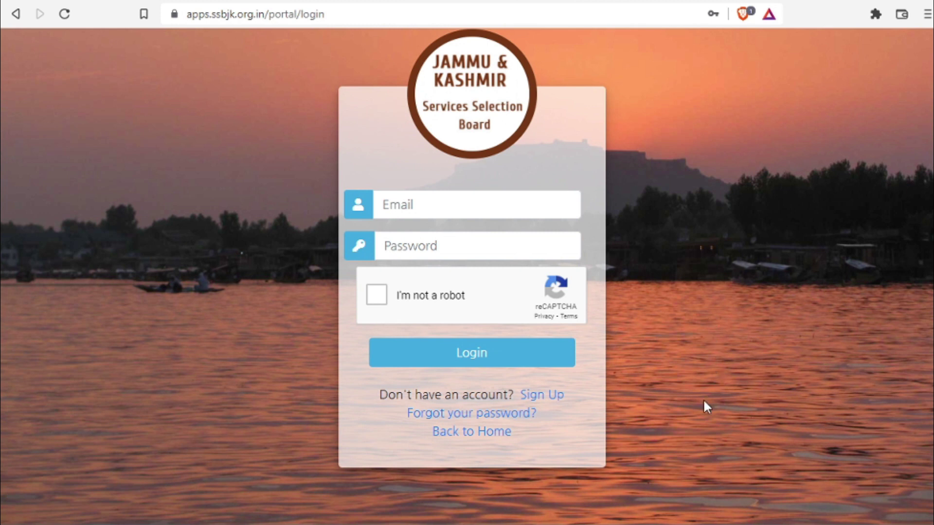
left_click(541, 395)
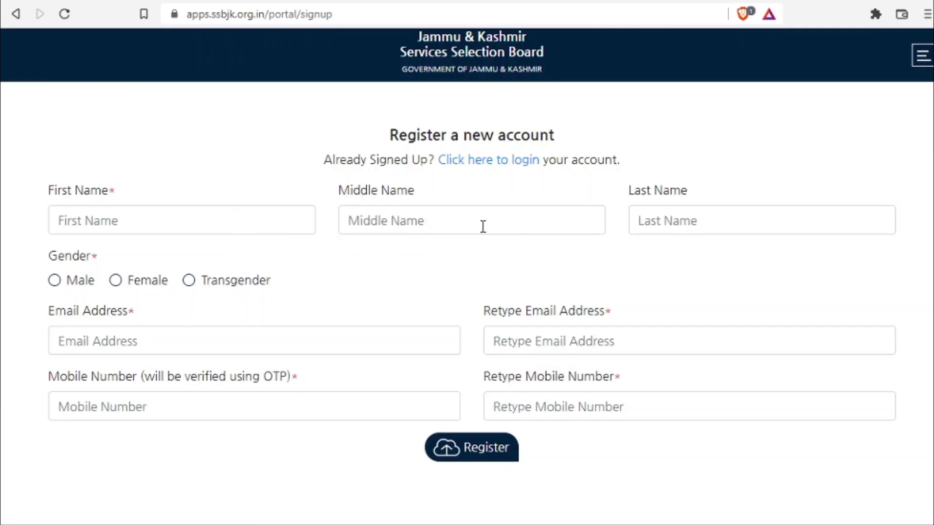
- Set gender to Male, check the entered OTP code and submit it to finish sign-up
left_click(54, 280)
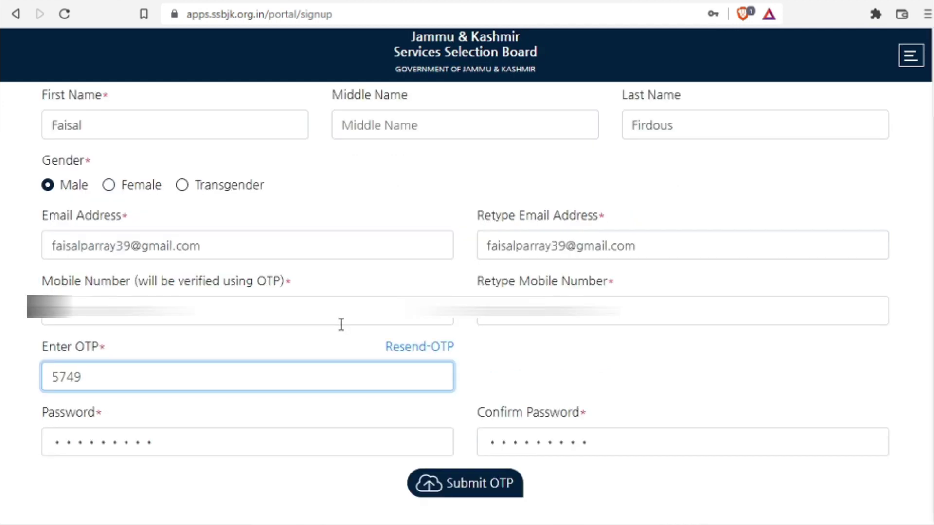
double_click(72, 378)
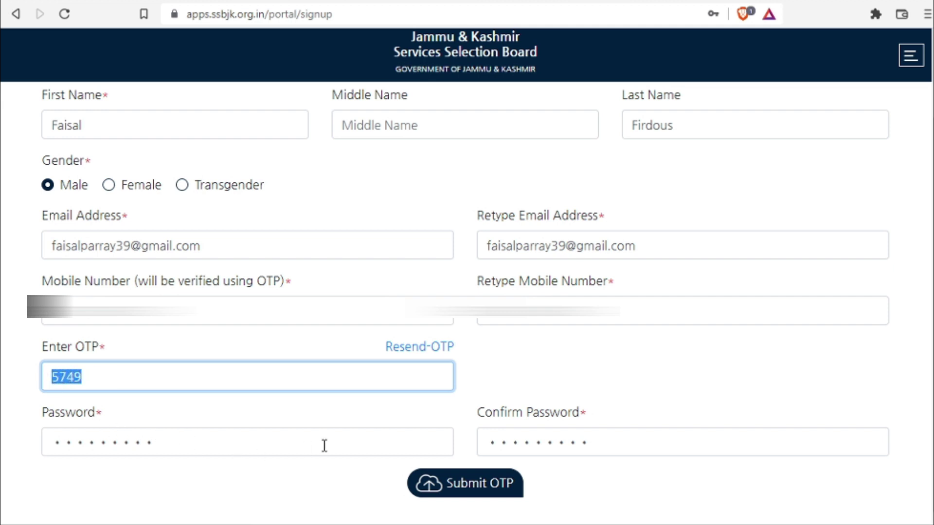
left_click(471, 486)
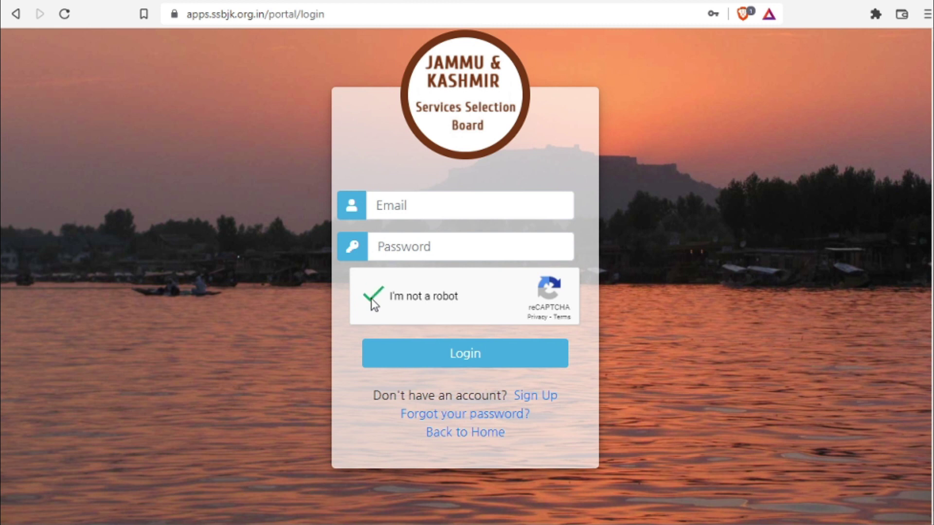
- Log in with the saved email and password, then apply to advertisement 02 of 2022
left_click(436, 205)
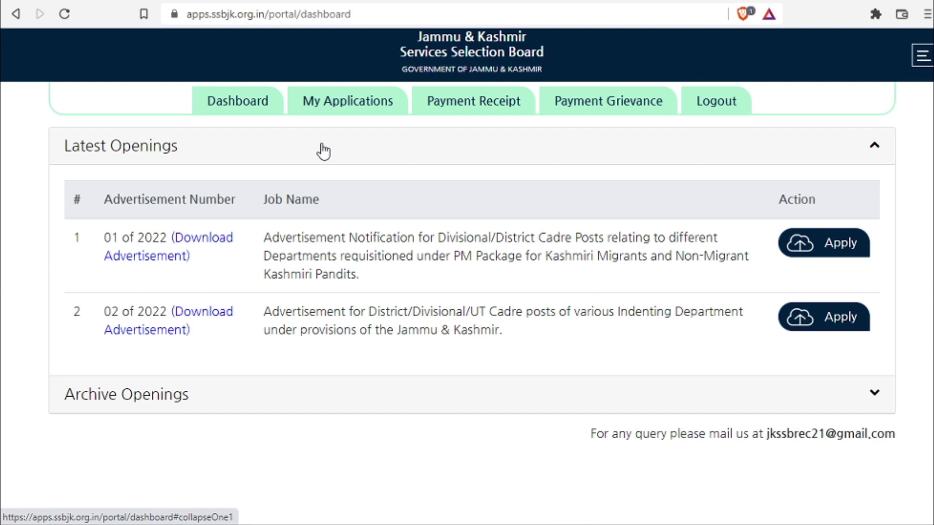
left_click(830, 322)
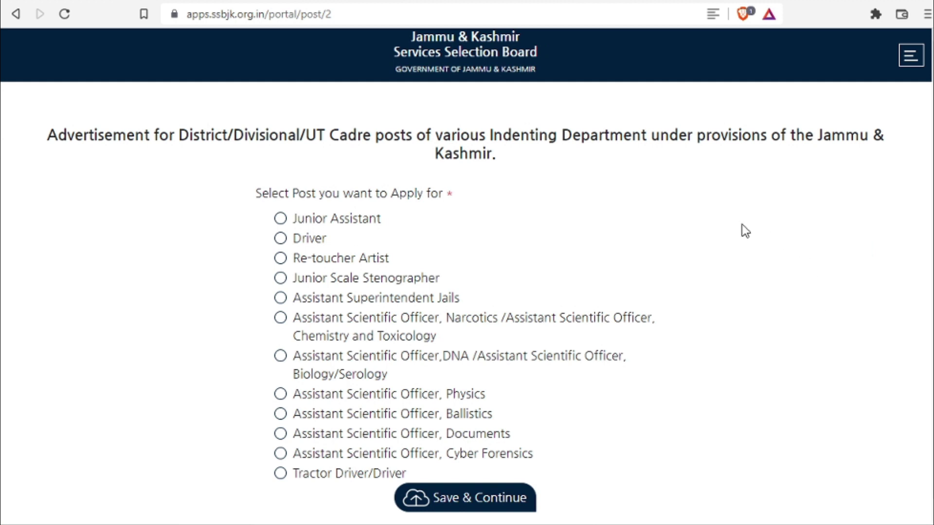
- Pick the Junior Assistant post, then save the Kulgam (025) cadre under Dte.Rural Dev.Kashmir
scroll(466, 311, "down", 1)
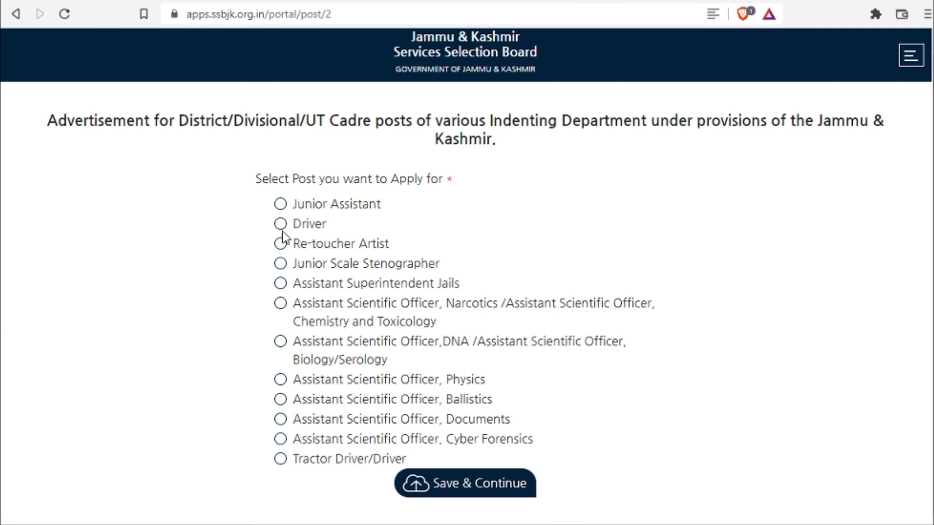
left_click(286, 205)
left_click(281, 227)
left_click(282, 203)
left_click(477, 486)
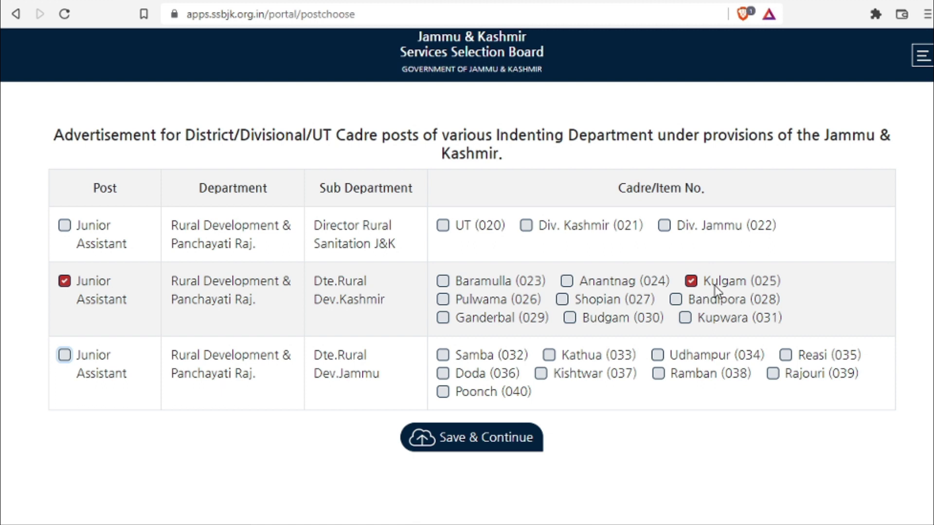
left_click(466, 440)
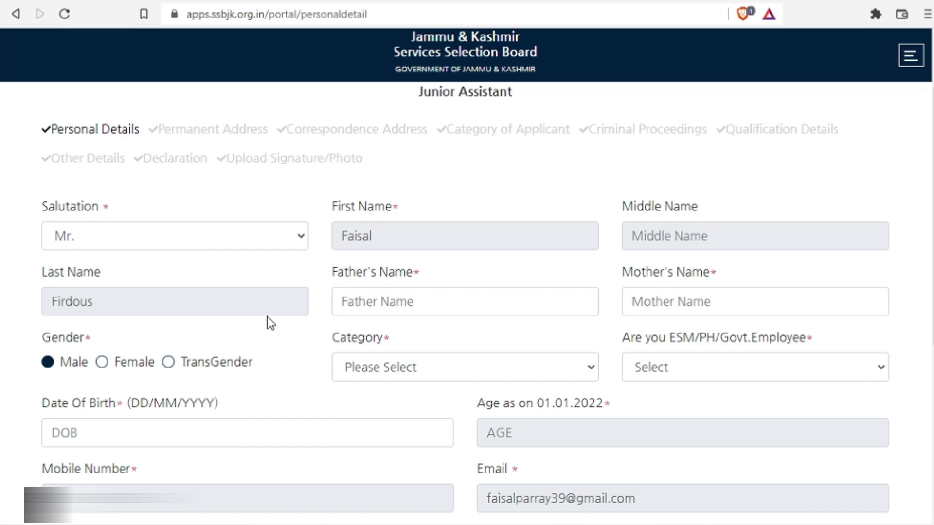
- Set the category to Open Merit (OM) and answer NO to ESM/PH/Govt. Employee
left_click(396, 308)
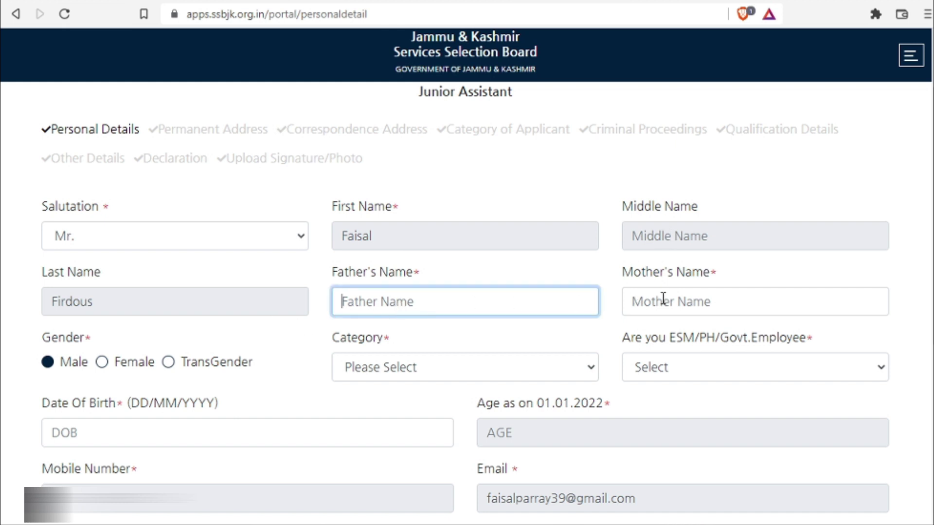
left_click(477, 374)
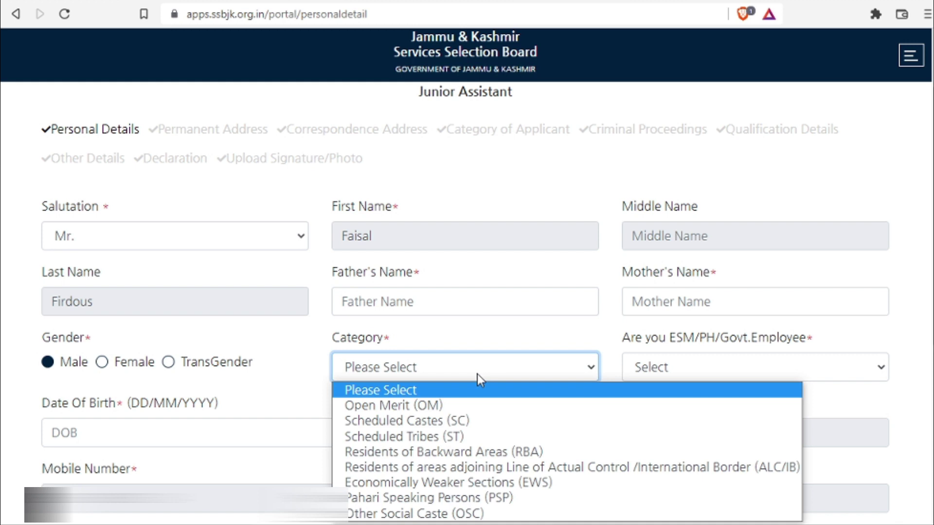
left_click(486, 406)
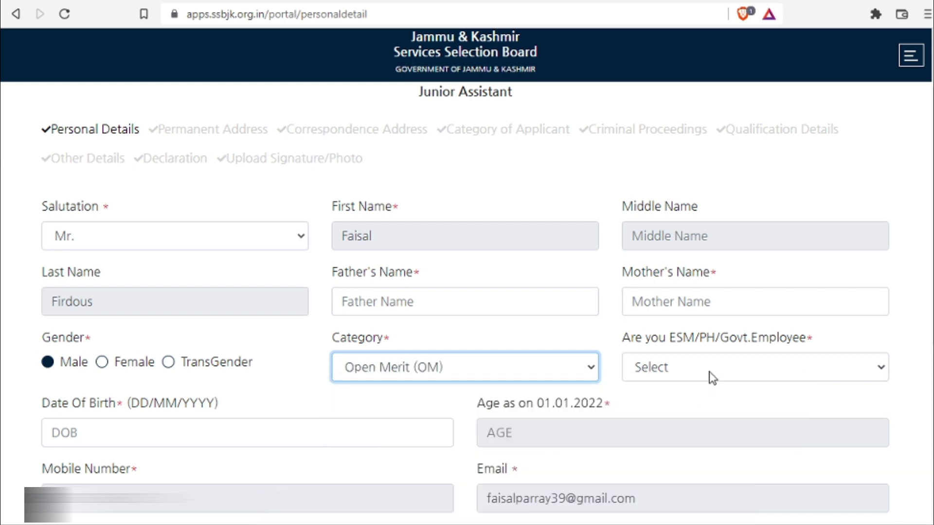
left_click(710, 372)
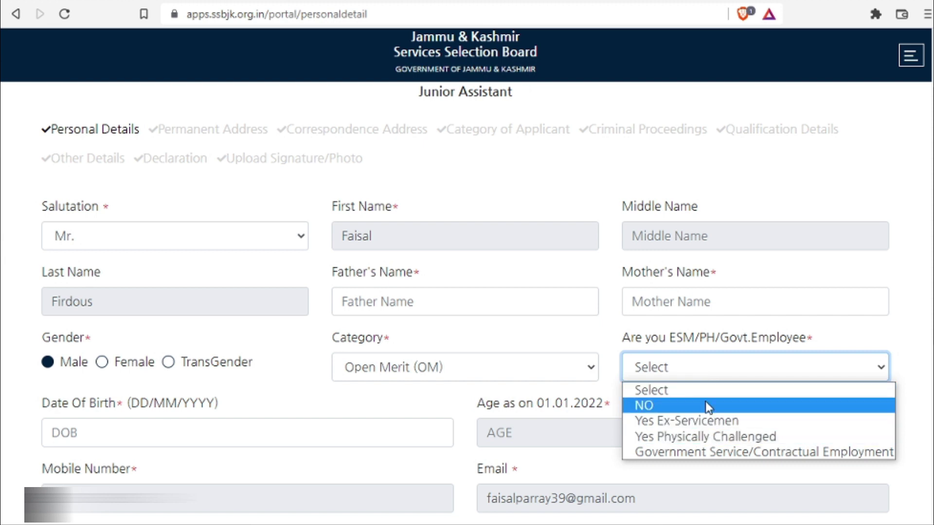
left_click(706, 404)
left_click(709, 368)
left_click(474, 330)
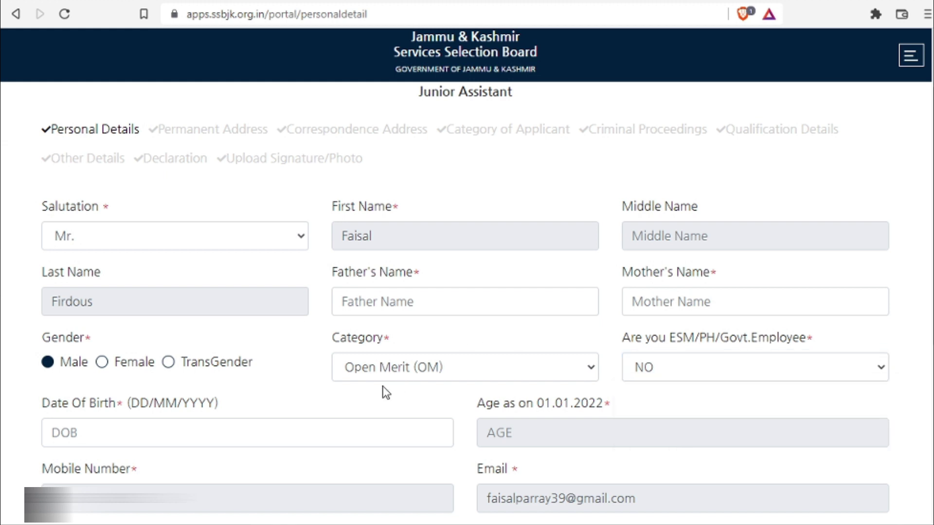
- Mark the applicant as not married and set division Kashmir and district Kulgam
left_click(284, 431)
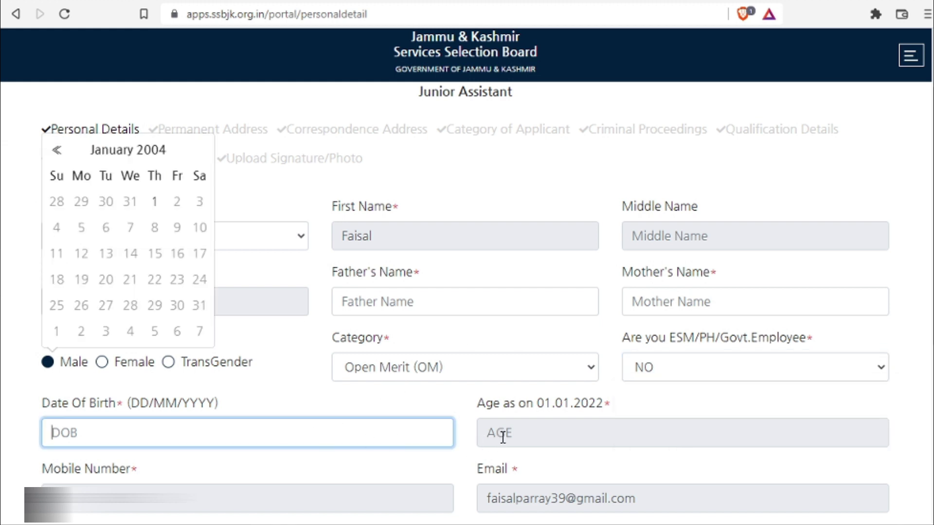
scroll(51, 268, "down", 5)
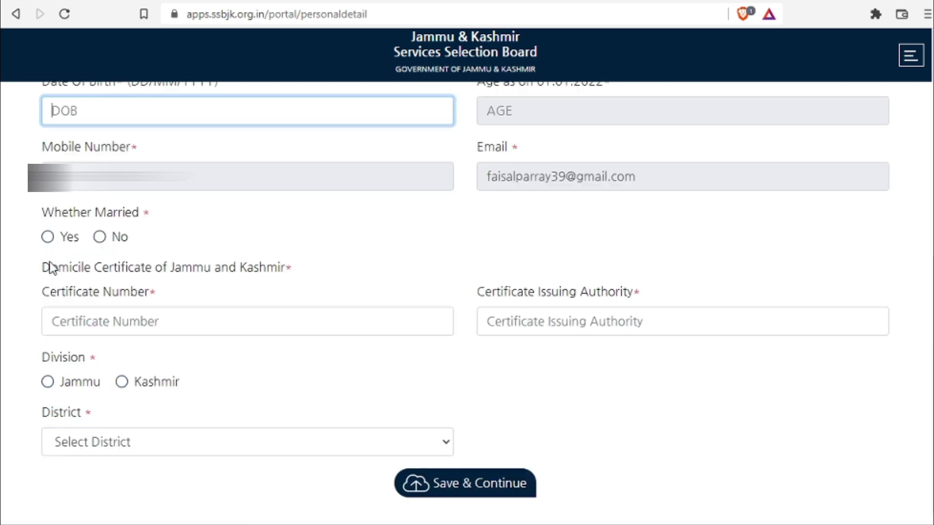
left_click(100, 237)
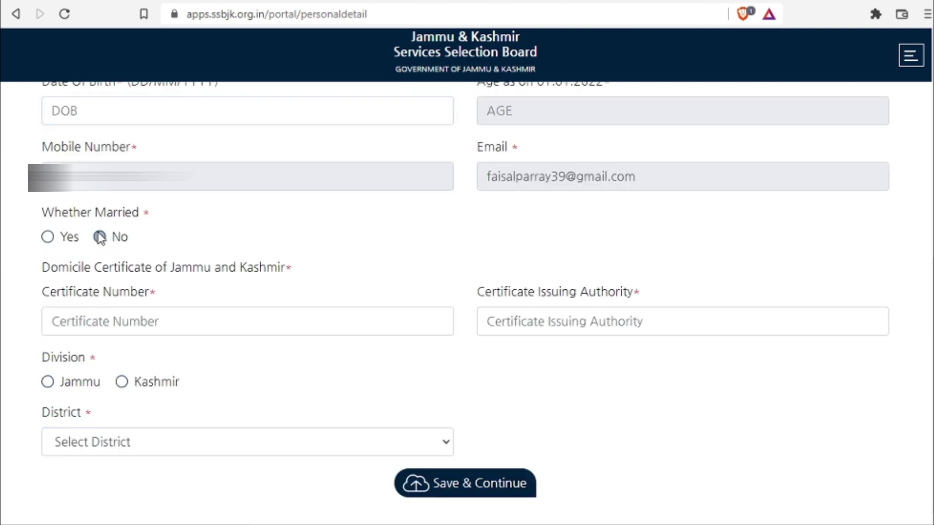
left_click(122, 318)
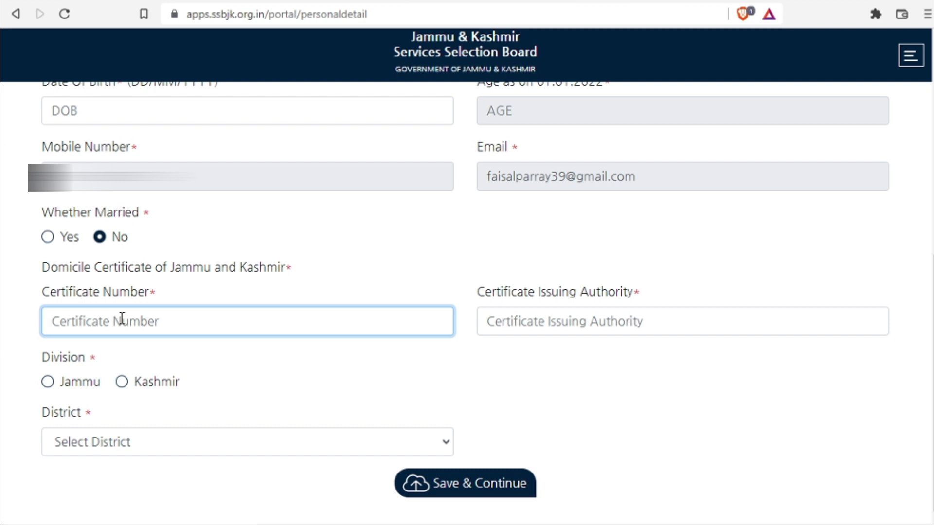
left_click(520, 321)
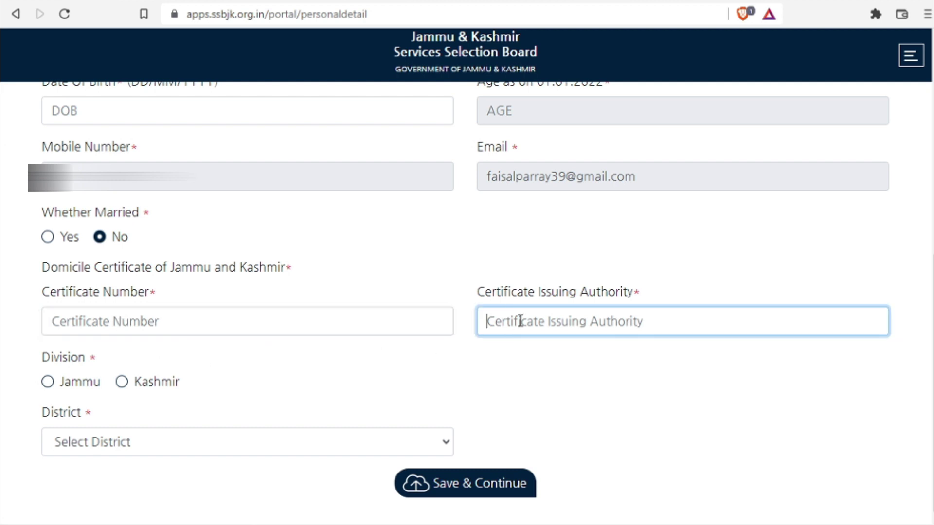
left_click(122, 382)
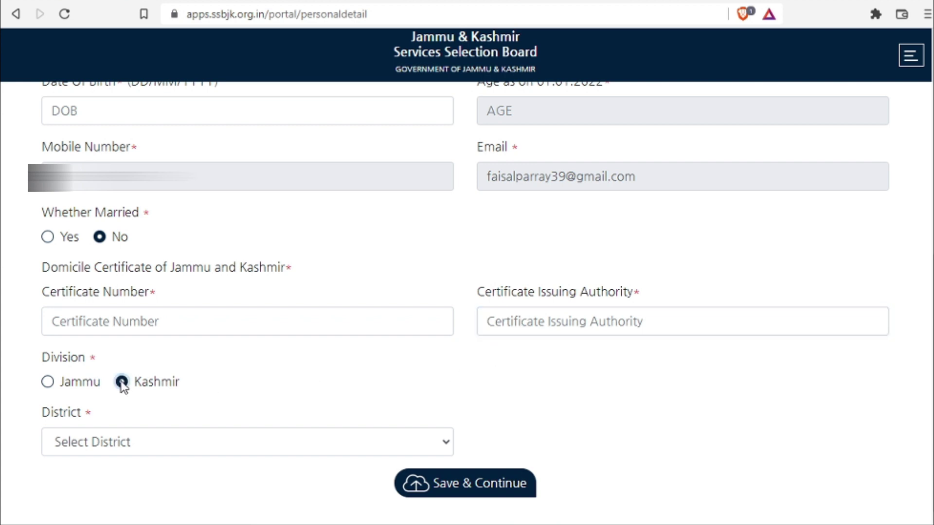
left_click(127, 454)
left_click(142, 362)
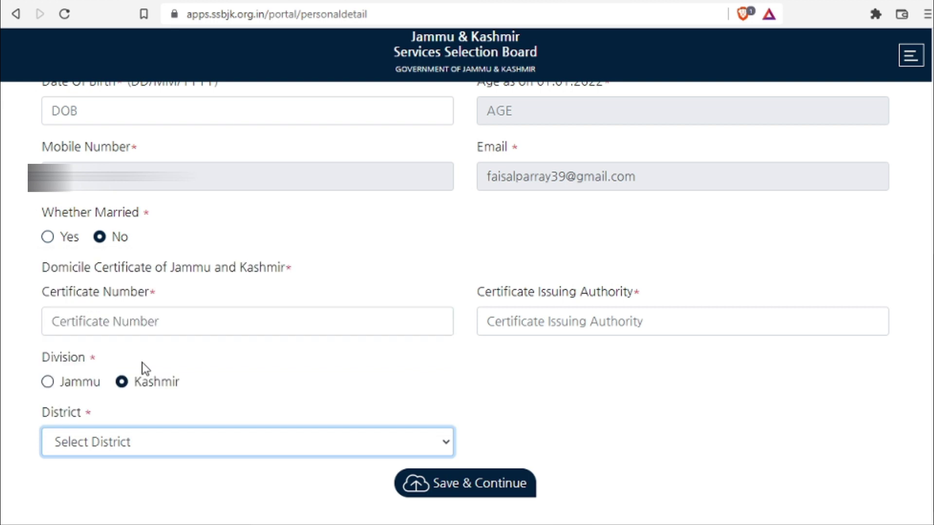
- Save the personal details and go through the permanent address house, locality and village fields
left_click(488, 492)
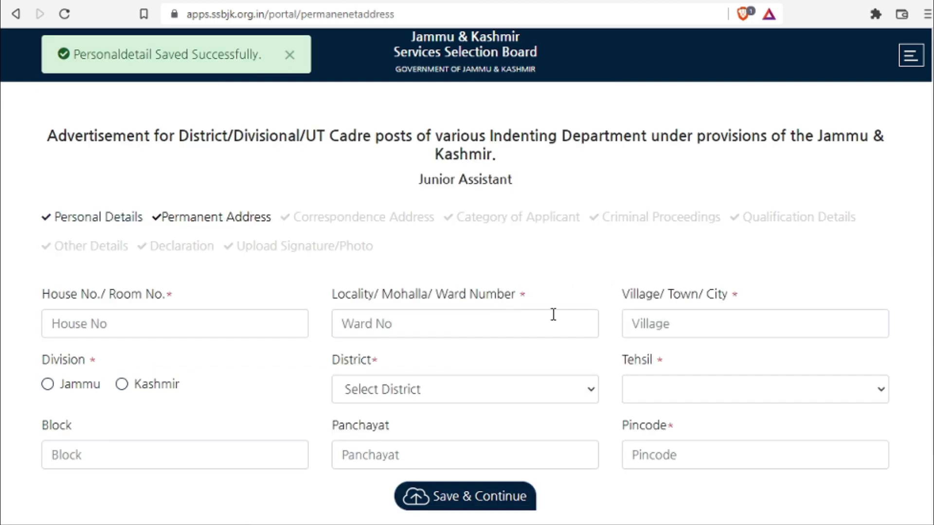
scroll(220, 305, "down", 2)
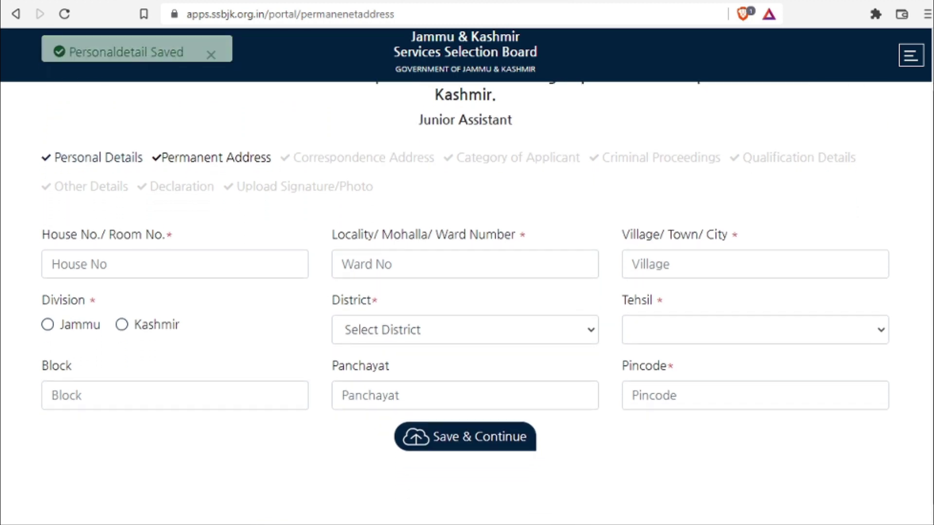
left_click(183, 256)
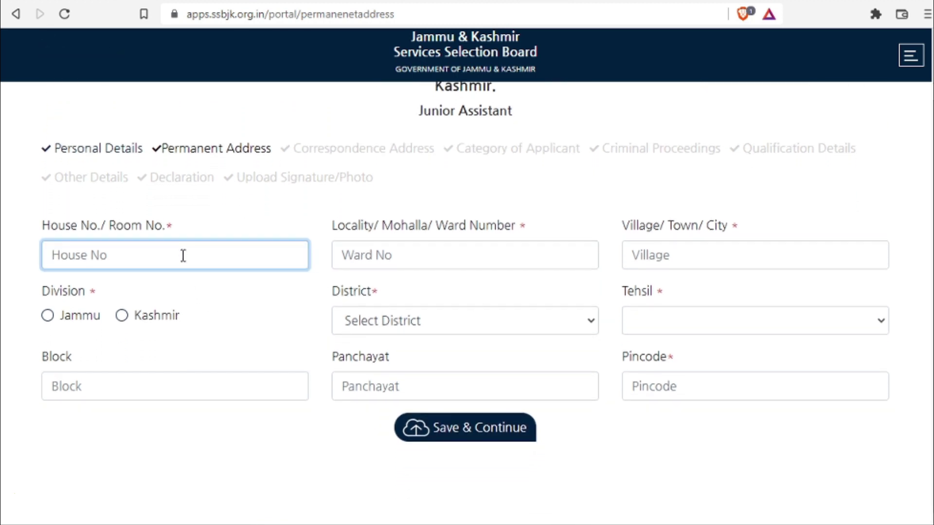
left_click(390, 255)
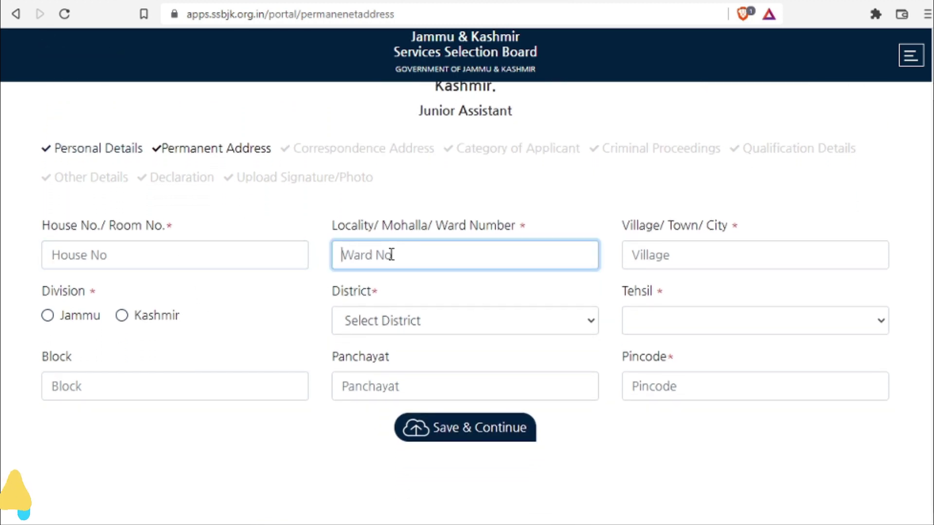
left_click(653, 255)
- Set the permanent address division to Kashmir and district to Kulgam
left_click(655, 328)
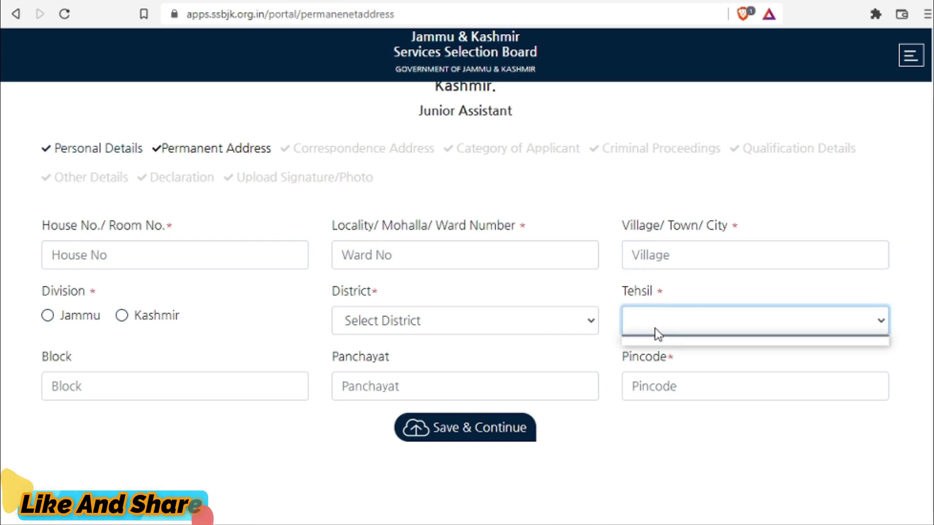
left_click(429, 317)
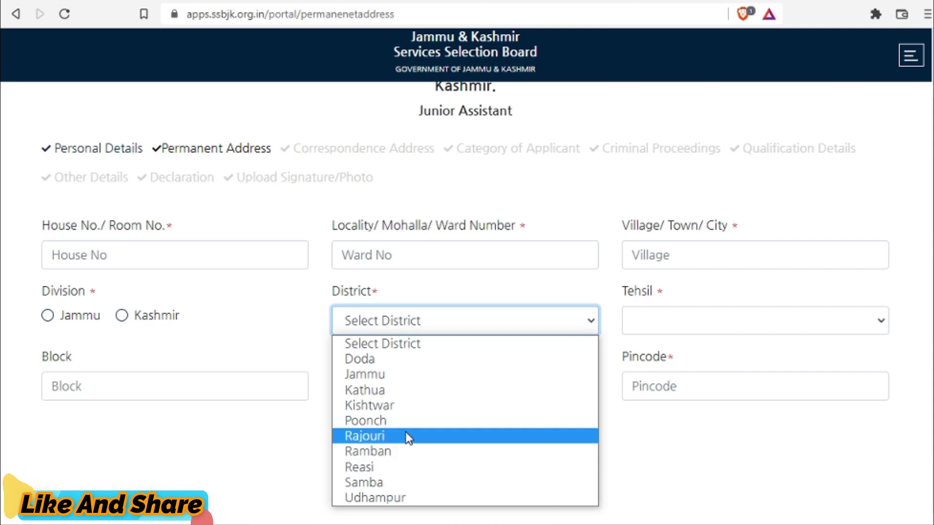
left_click(119, 316)
left_click(121, 317)
left_click(390, 331)
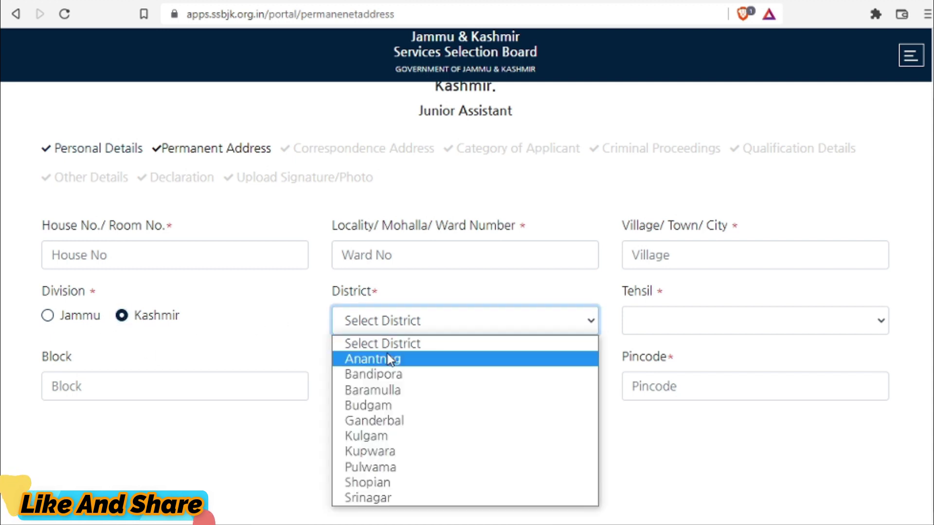
left_click(387, 437)
- Enter pincode 192332 and submit the permanent address
left_click(227, 389)
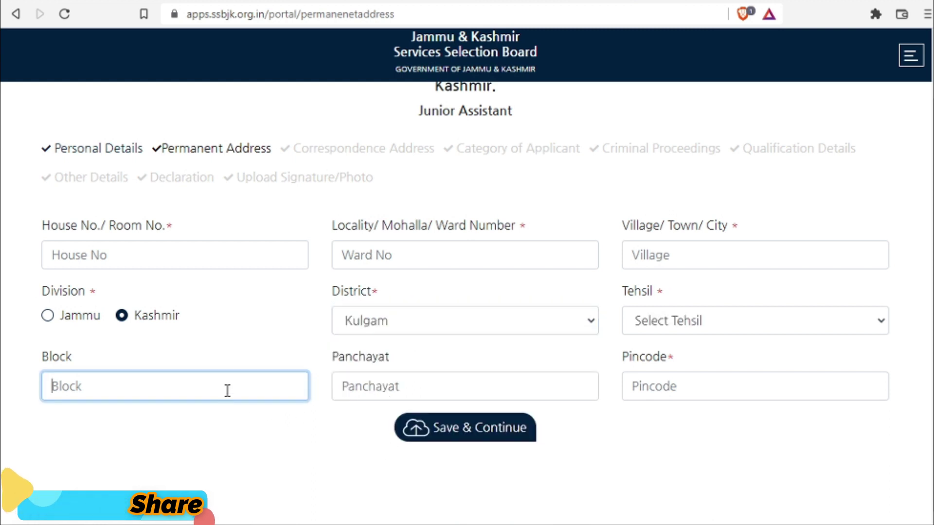
left_click(380, 389)
left_click(644, 389)
type("192332")
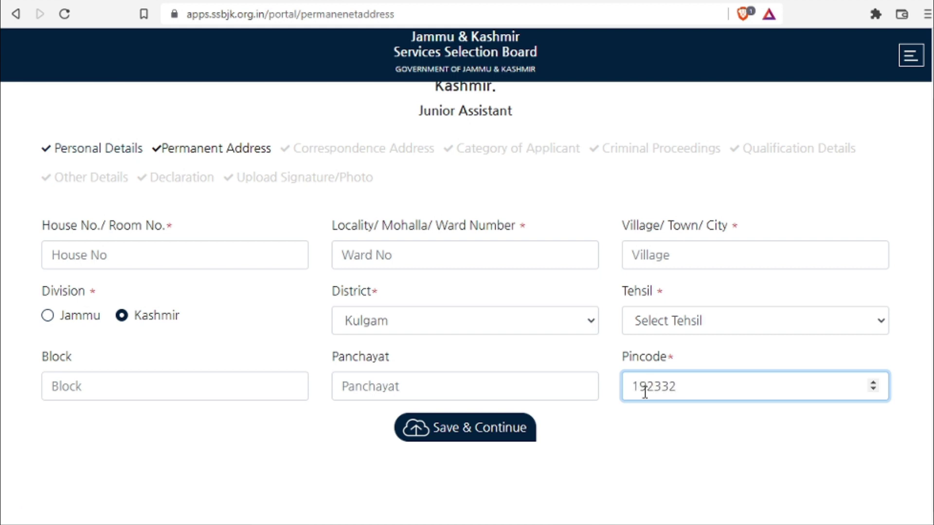
key("Return")
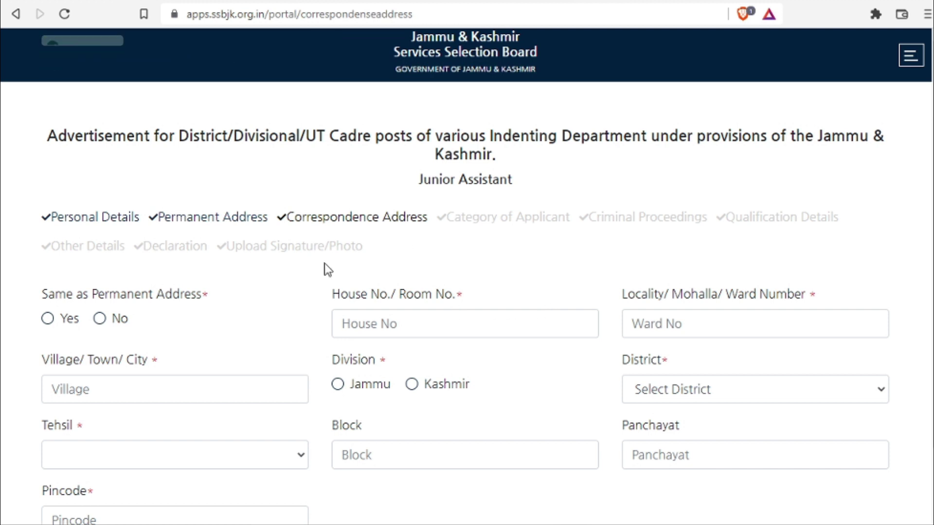
- Make the correspondence address the same as the permanent address and save it
left_click(48, 319)
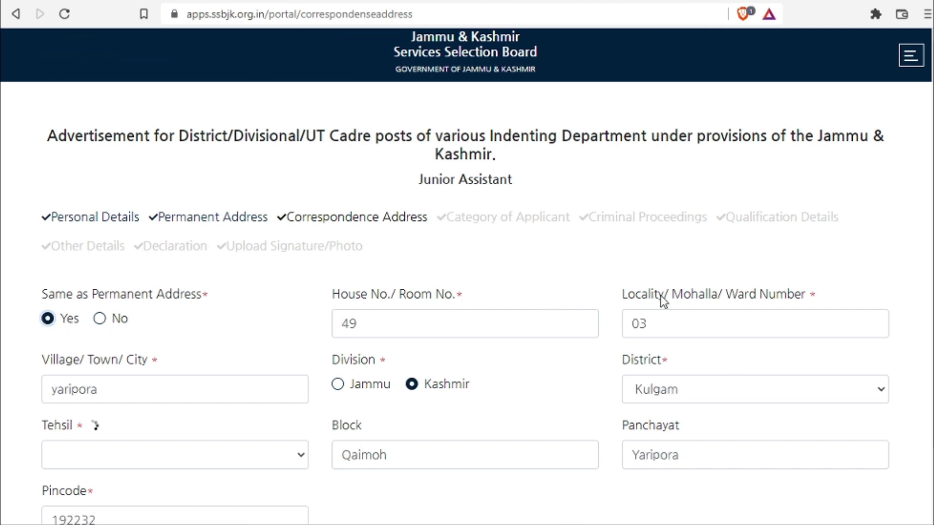
scroll(913, 273, "down", 2)
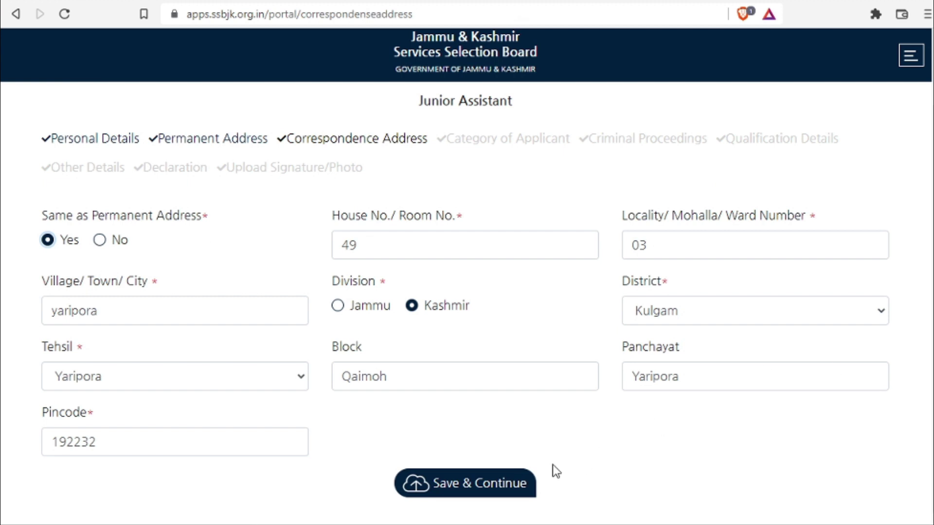
left_click(458, 482)
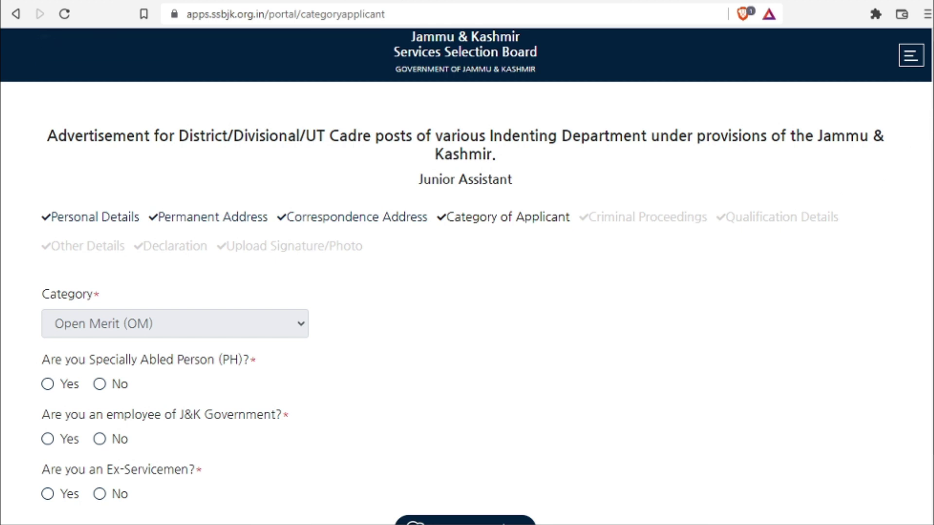
- Answer No to the specially abled, J&K Government employee and Ex-Servicemen questions and save
scroll(924, 197, "down", 2)
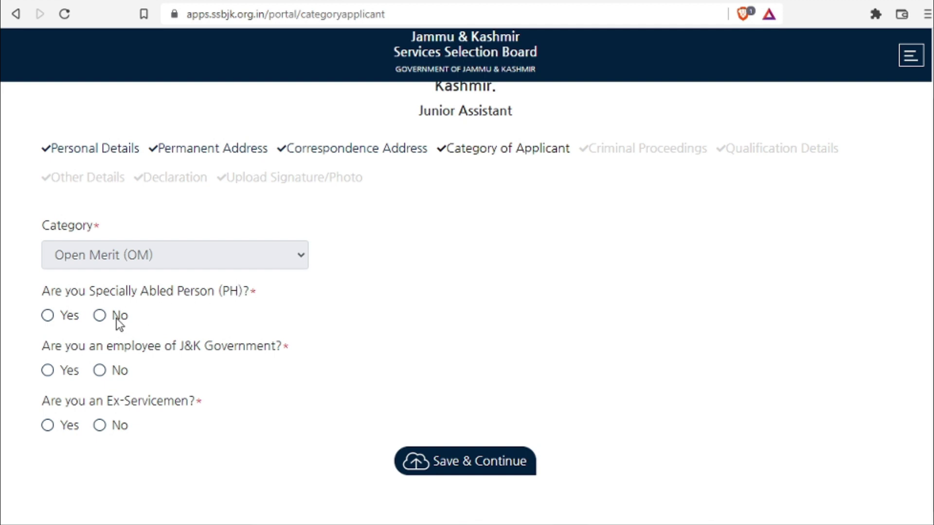
left_click(100, 316)
left_click(99, 371)
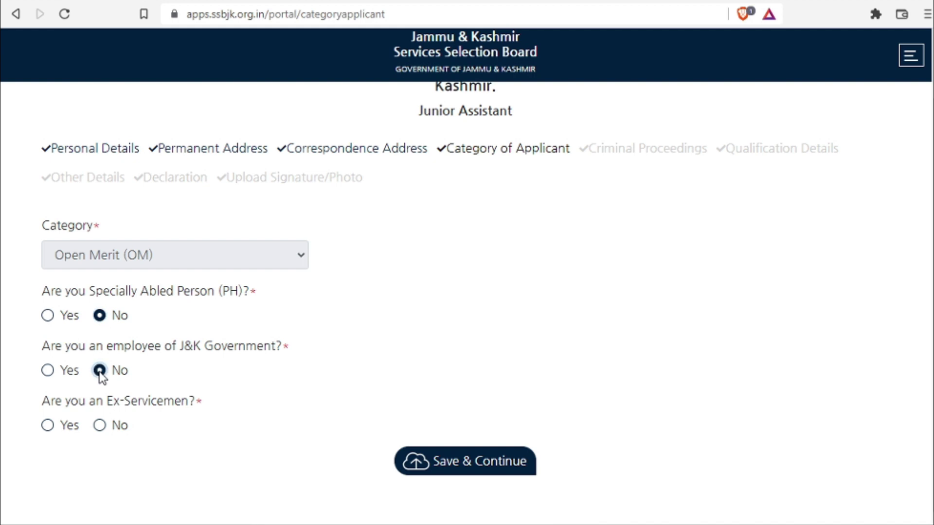
left_click(99, 426)
left_click(445, 462)
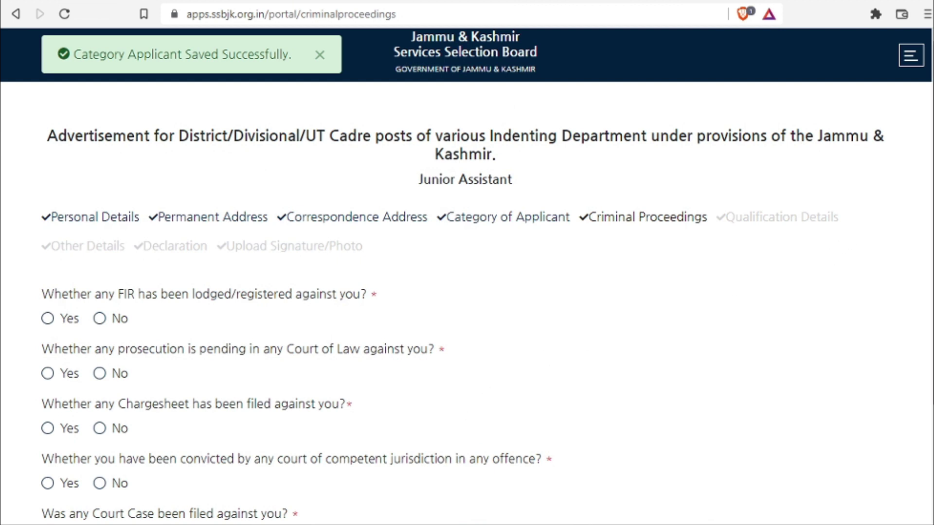
- Answer No to all six criminal proceedings questions and save them
scroll(324, 163, "down", 3)
left_click(100, 172)
left_click(99, 227)
left_click(99, 283)
left_click(99, 338)
left_click(99, 393)
left_click(99, 447)
left_click(476, 488)
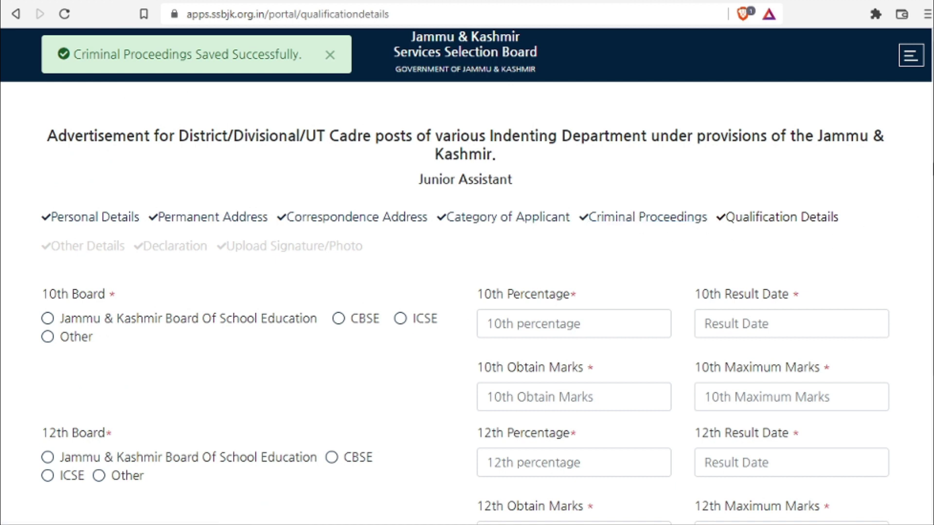
- Declare graduation and typing skill, with a typing speed of 42
scroll(466, 302, "down", 3)
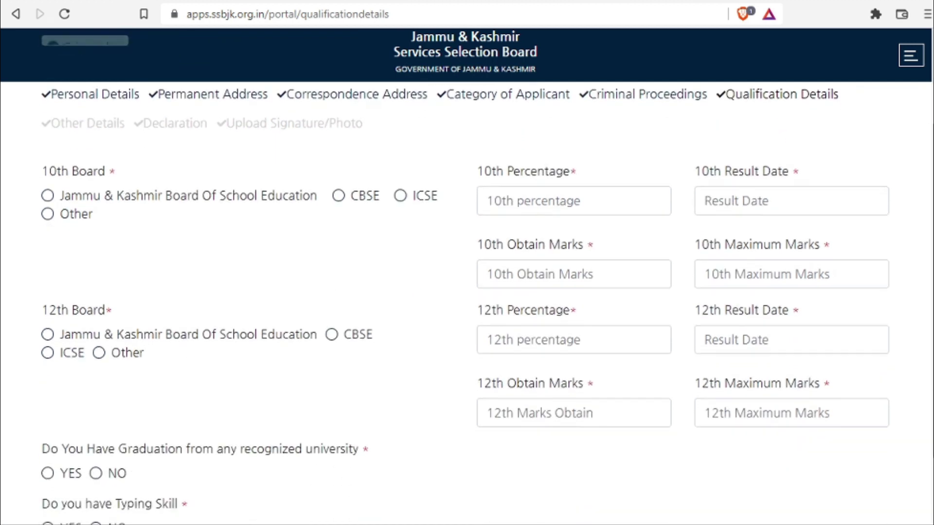
scroll(928, 309, "down", 2)
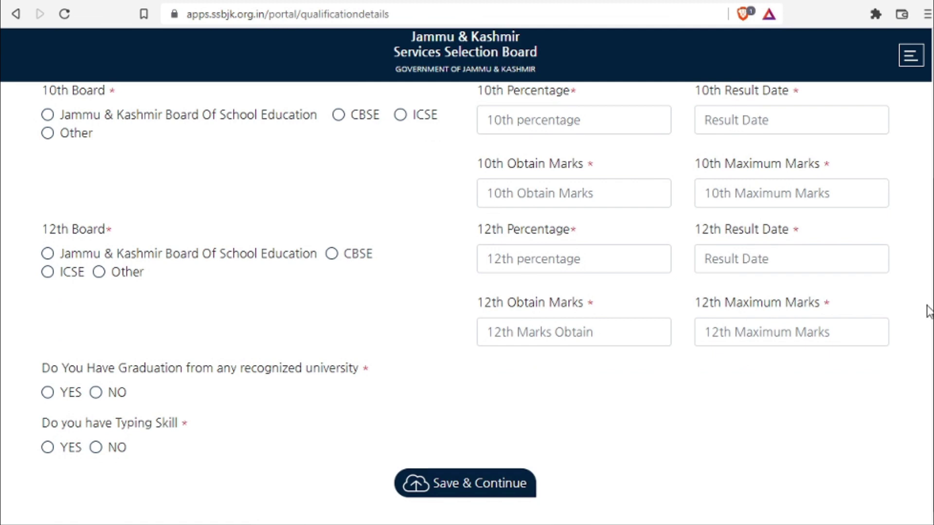
left_click(47, 392)
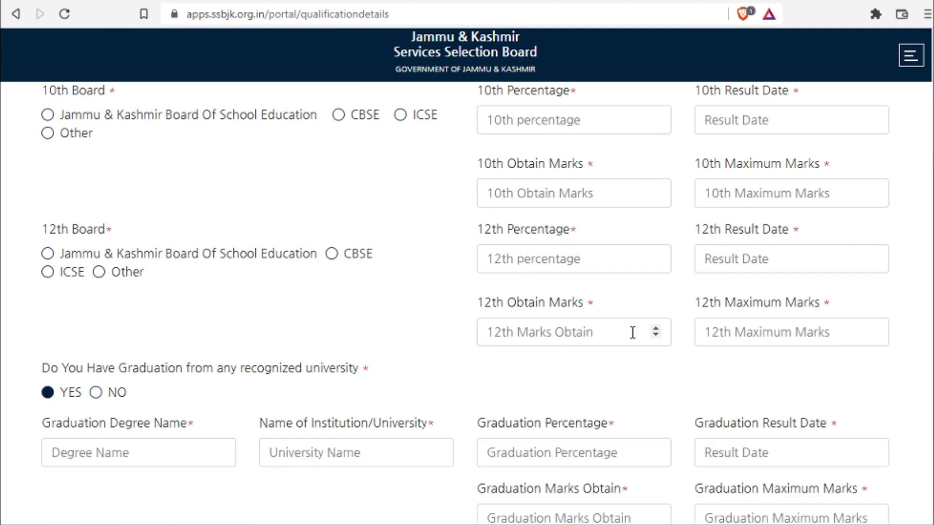
scroll(653, 330, "down", 3)
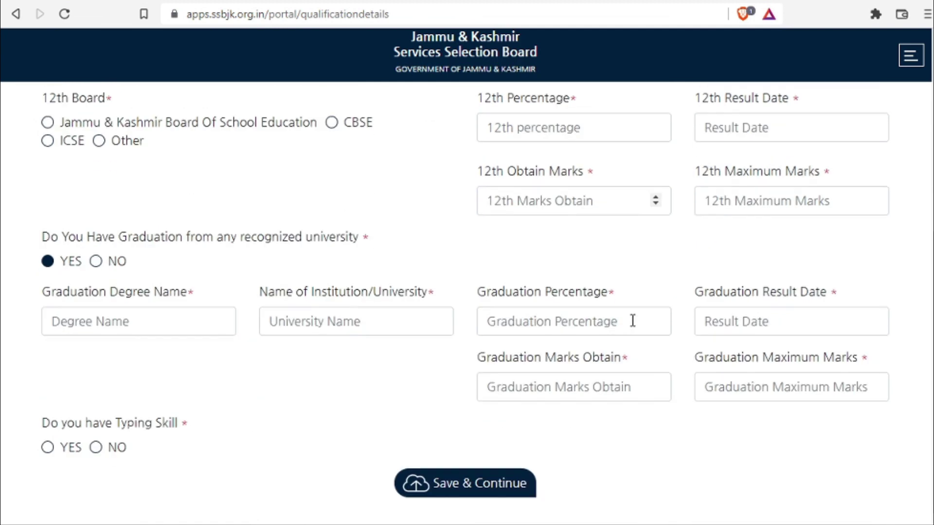
left_click(48, 448)
scroll(167, 328, "down", 2)
left_click(116, 441)
type("42")
- Set the 10th board to J&K Board of School Education at 81% and save
scroll(711, 341, "up", 8)
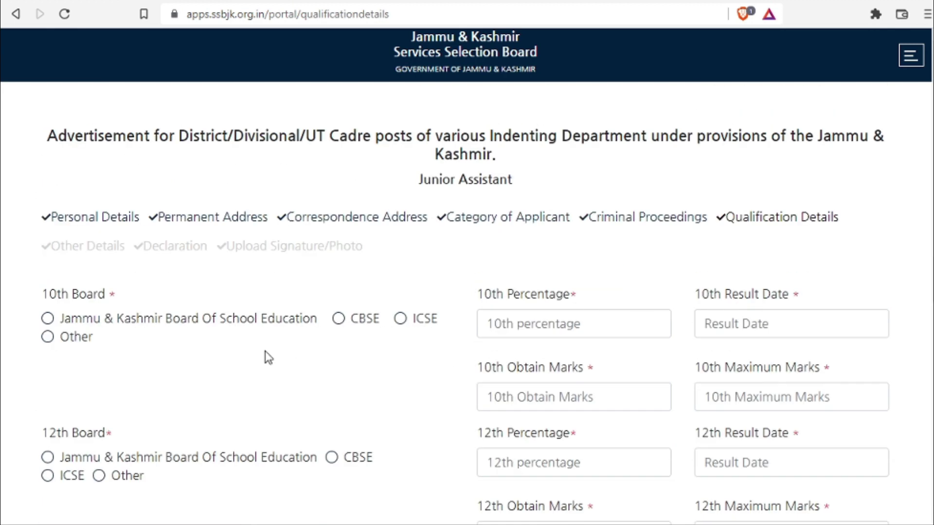
left_click(55, 320)
left_click(543, 325)
type("81")
left_click(752, 325)
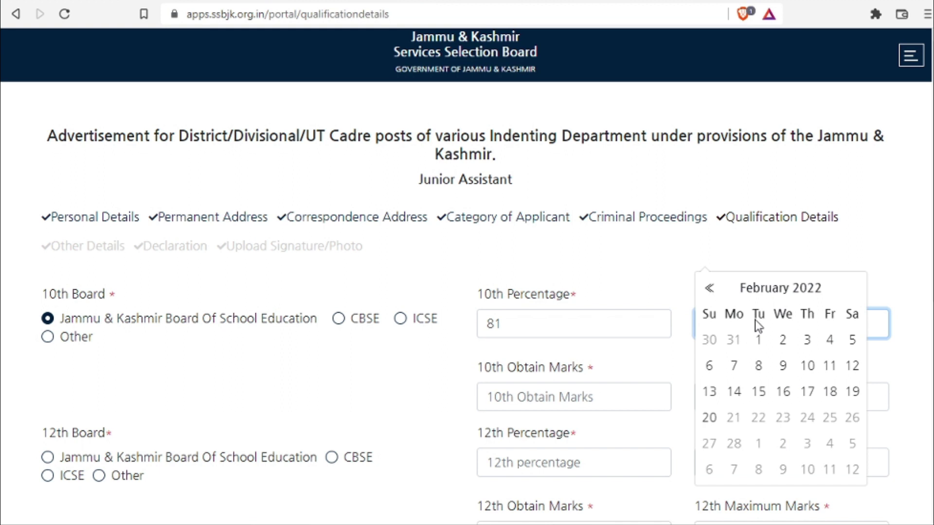
left_click(603, 372)
scroll(618, 328, "down", 6)
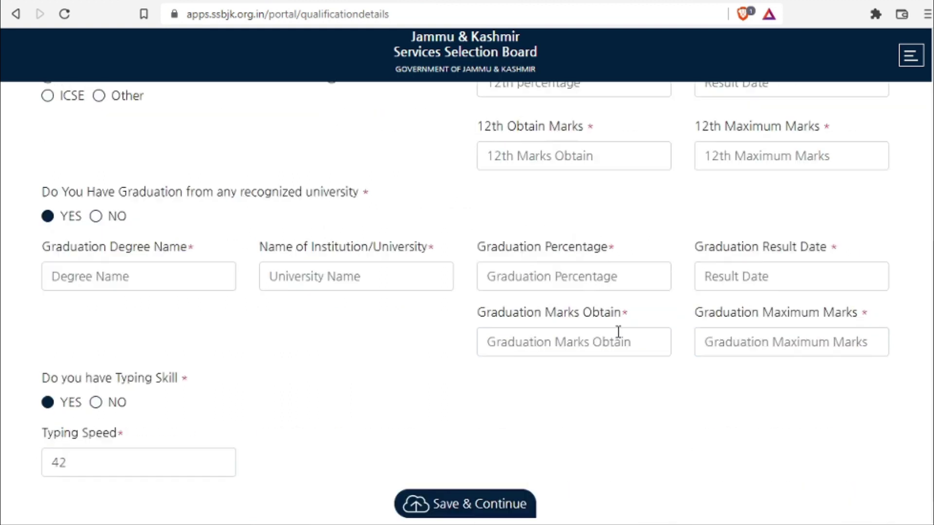
scroll(619, 331, "down", 1)
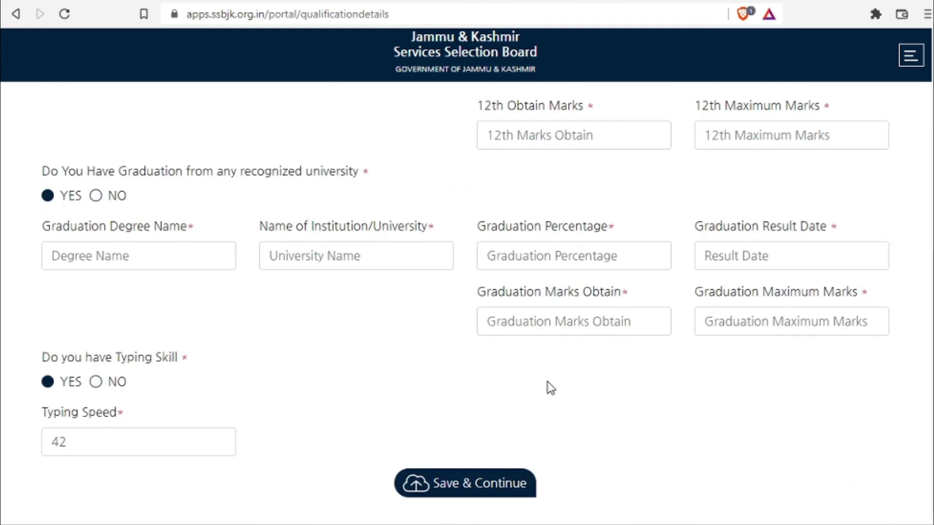
left_click(433, 483)
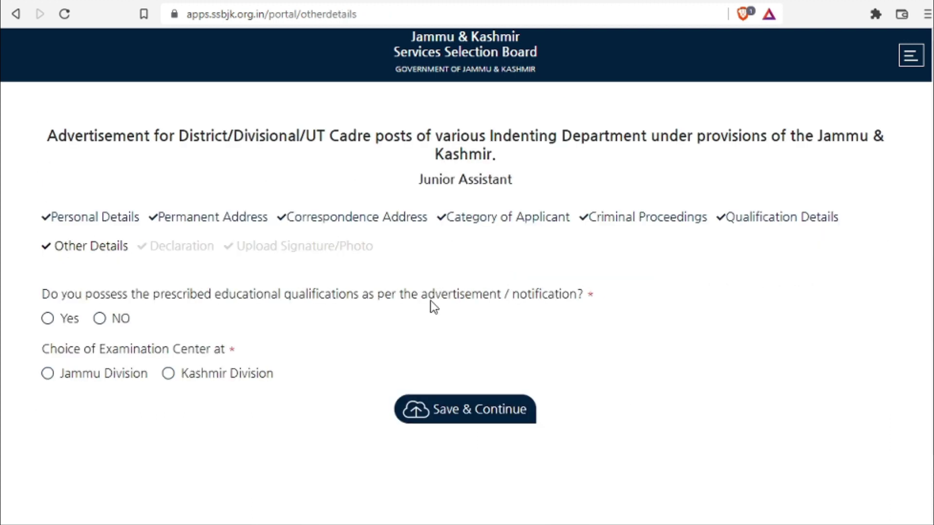
- Choose Kashmir Division as exam centre, confirm the prescribed qualifications, and save
left_click(169, 373)
left_click(58, 319)
left_click(483, 410)
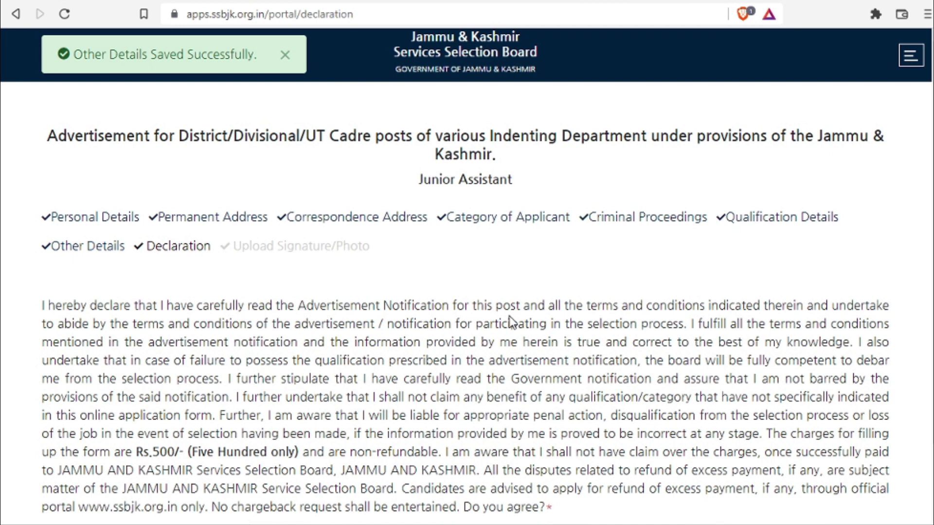
- Agree to the declaration and save it
scroll(509, 321, "down", 2)
left_click(49, 449)
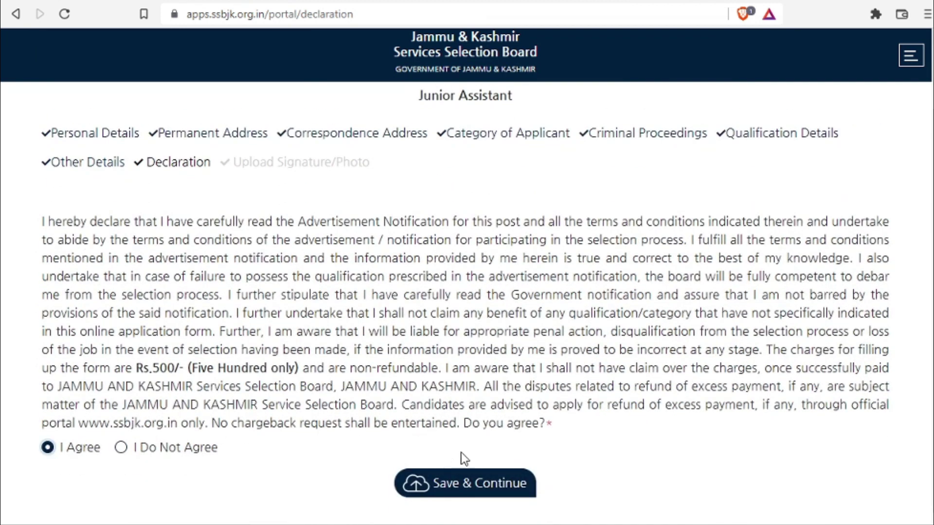
left_click(492, 482)
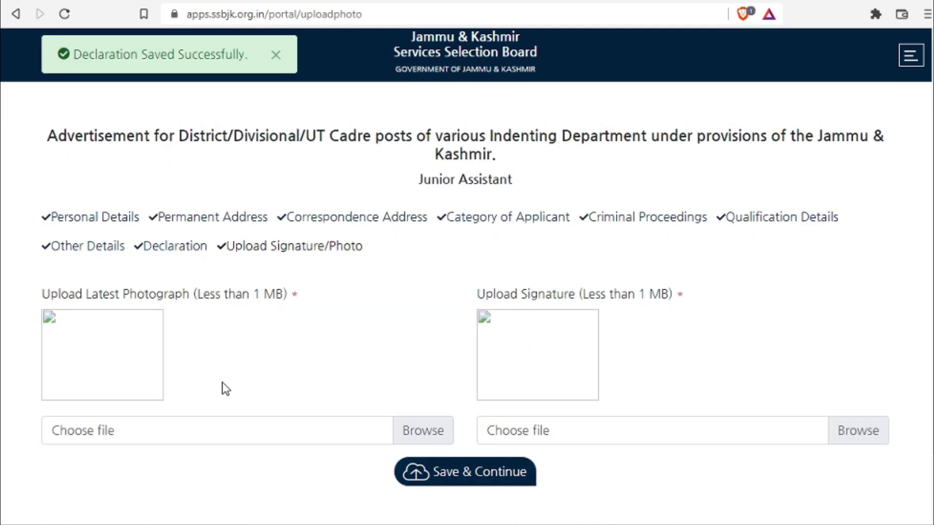
- Upload aPhoto.jpg as the photograph and aaSig.jpg as the signature, then save
scroll(204, 336, "down", 1)
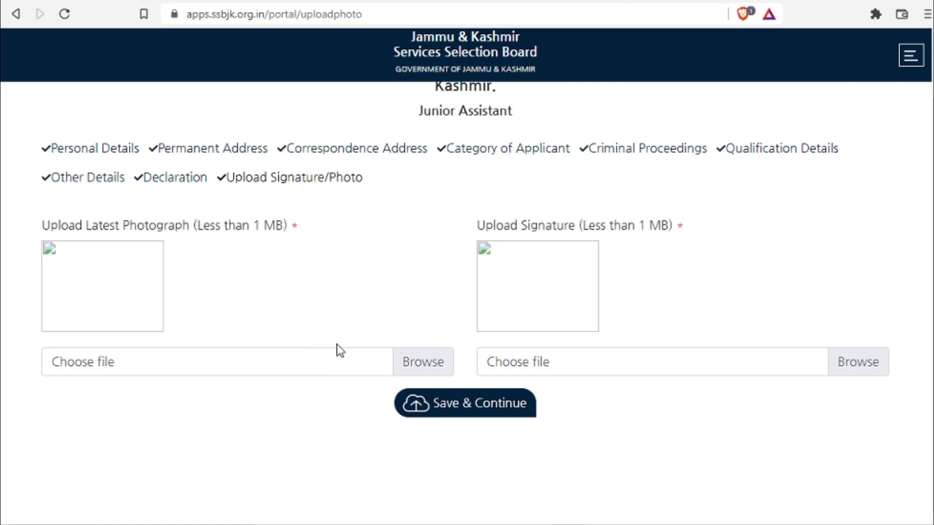
left_click(425, 362)
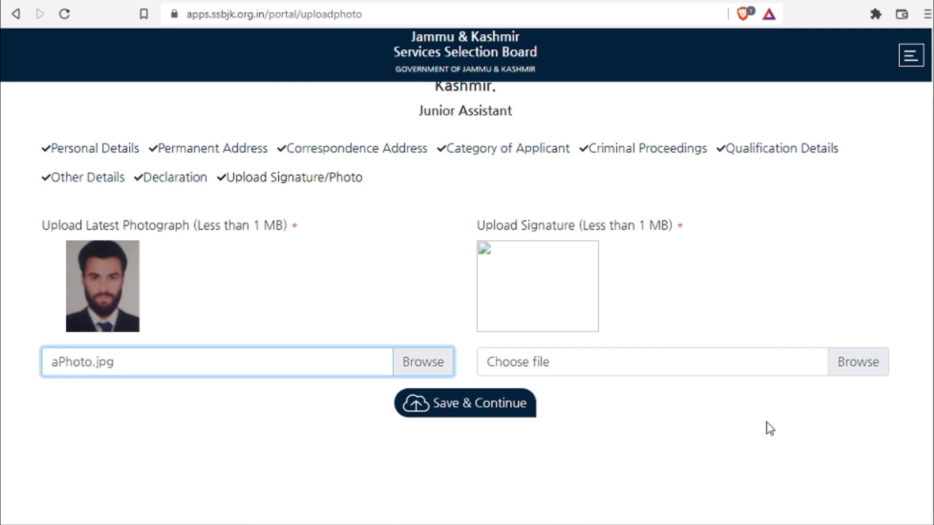
left_click(842, 362)
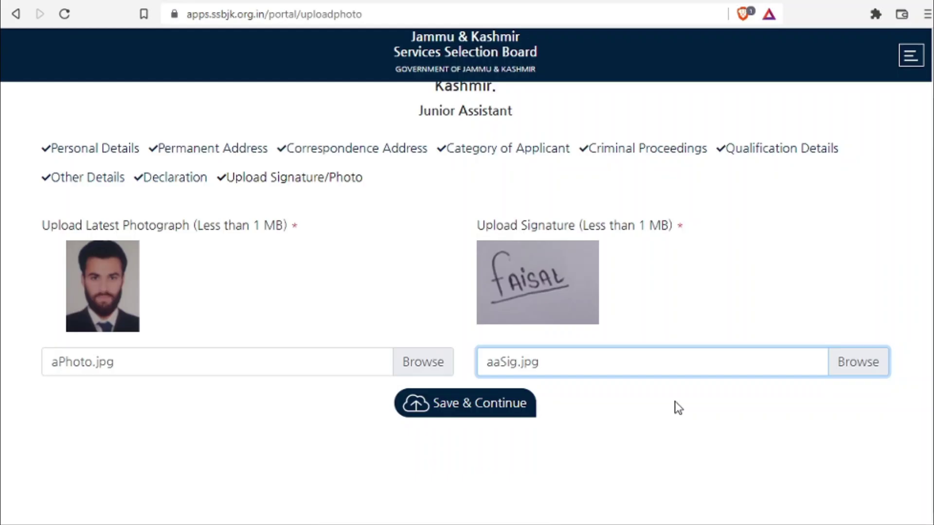
left_click(471, 408)
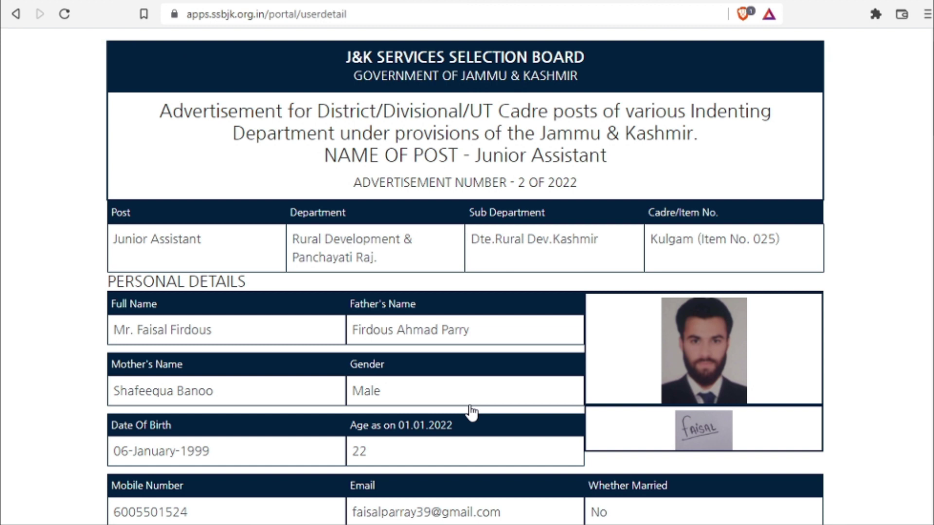
- Choose Billdesk as the payment method and proceed to pay the fee
scroll(471, 413, "down", 15)
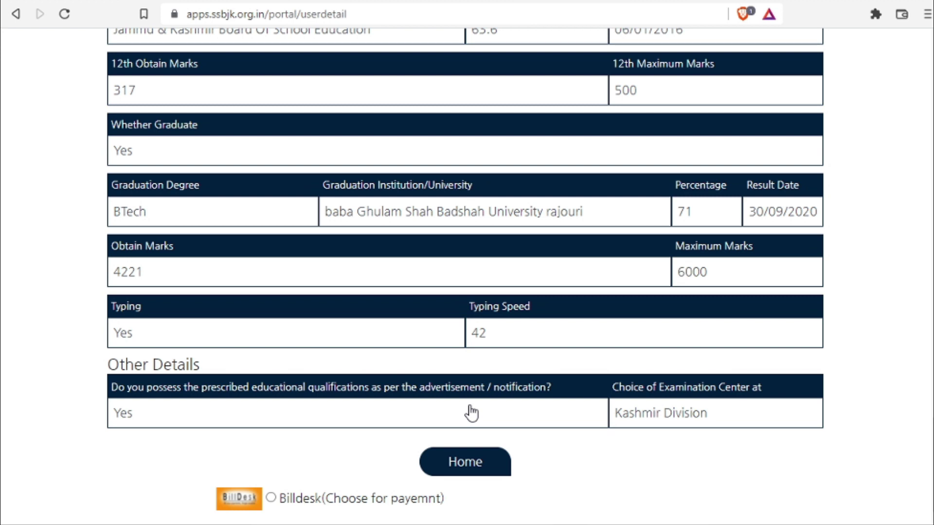
left_click(408, 498)
scroll(407, 431, "down", 1)
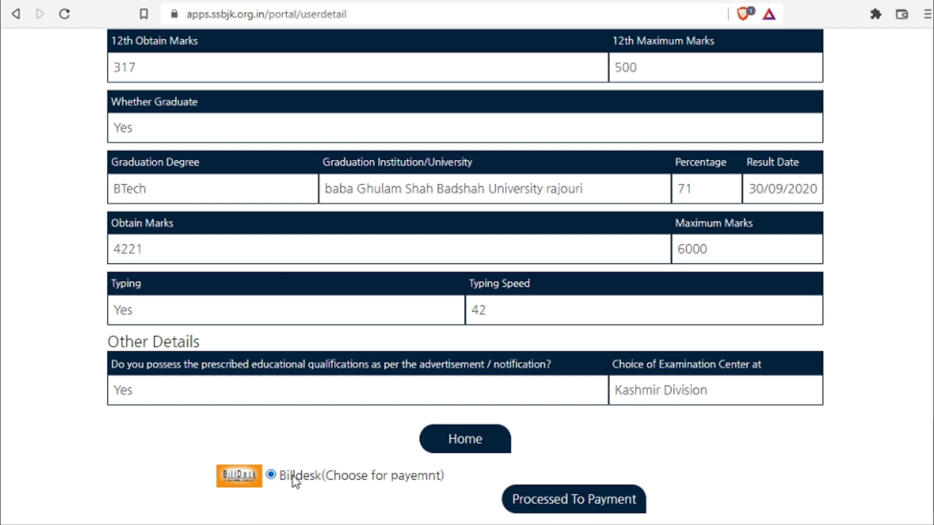
left_click(568, 503)
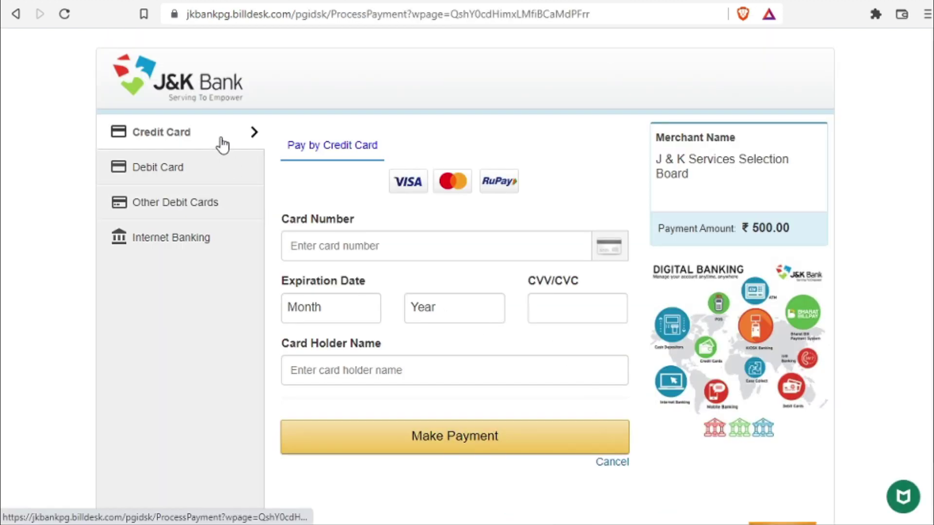
- Select Internet Banking with J&K Bank for the ₹500.00 payment
left_click(213, 177)
left_click(211, 246)
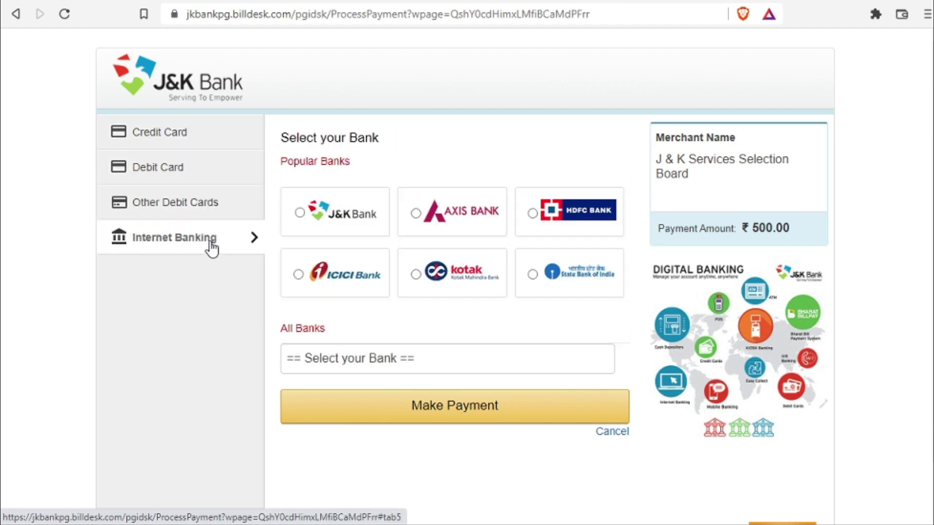
left_click(308, 219)
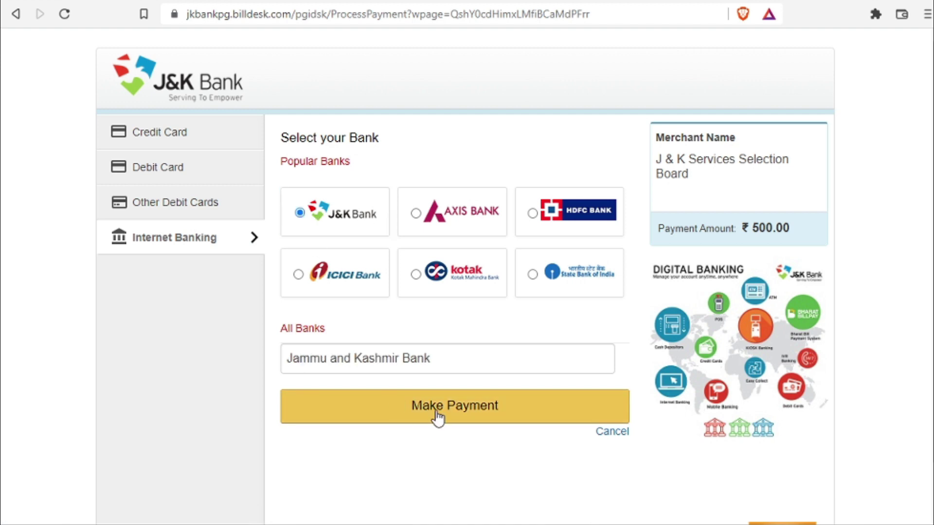